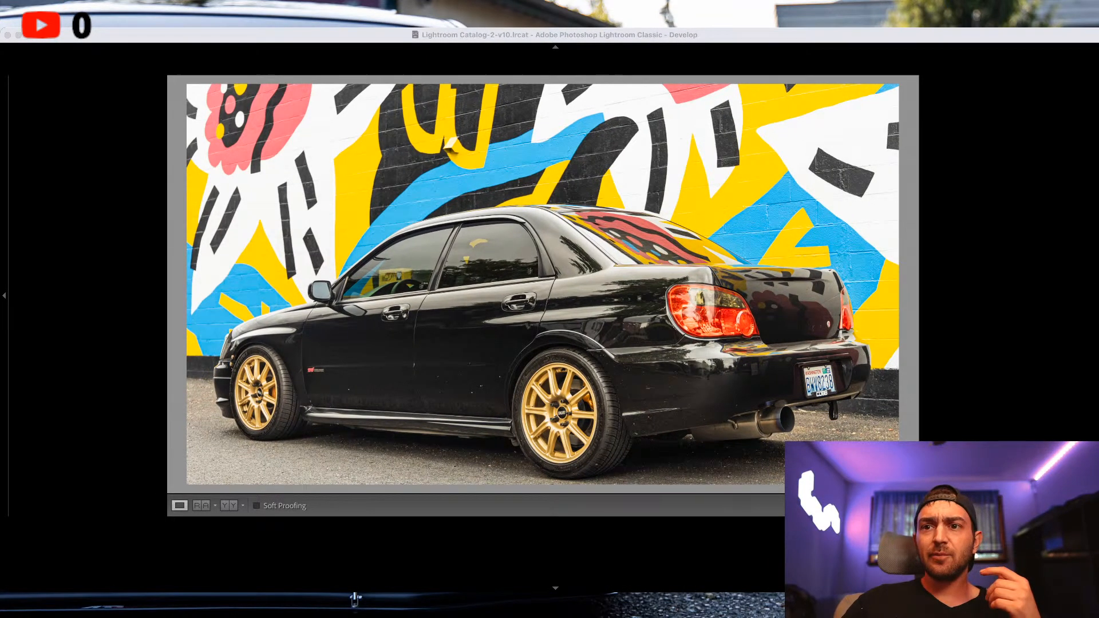
# Browse the car photos to the front view of the black Subaru cut off at the frame edge beside the empty road.
pyautogui.press('super+Tab')
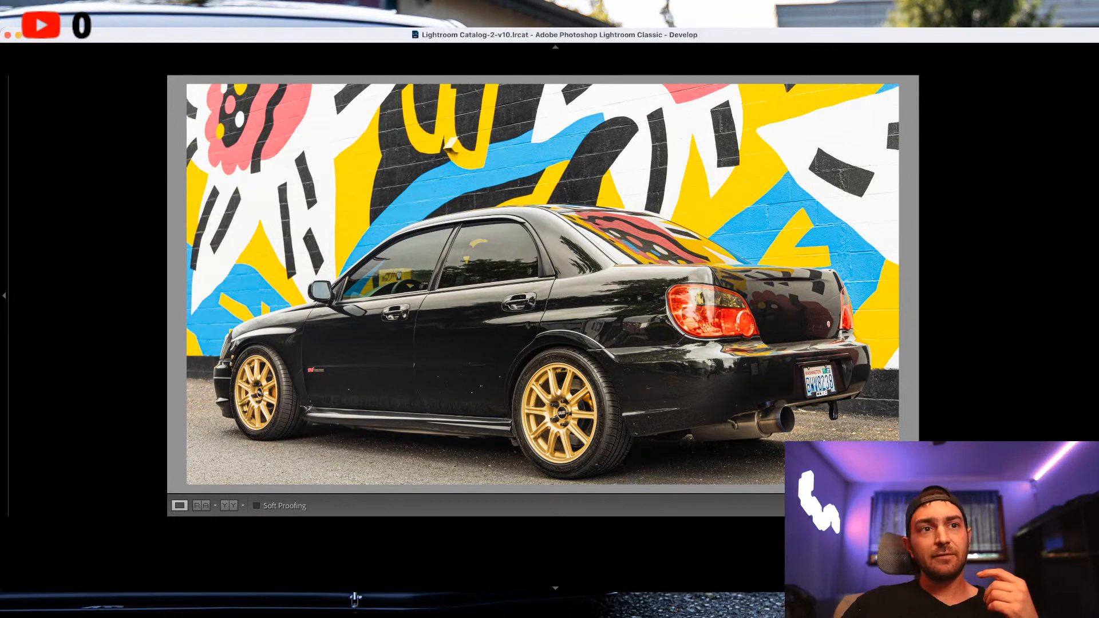
pyautogui.press('Right')
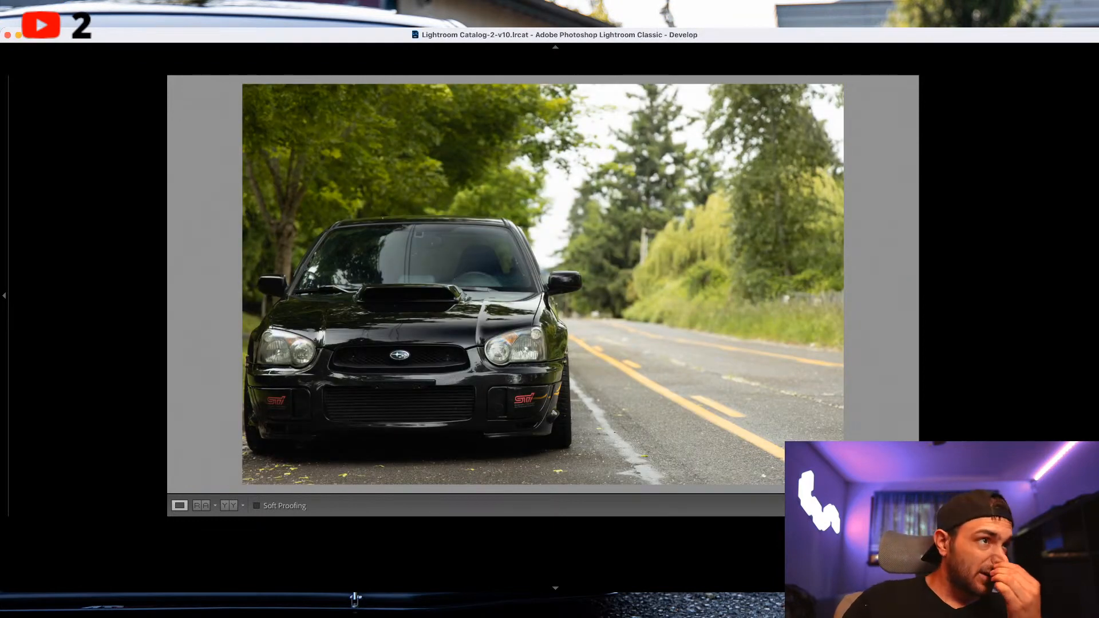
pyautogui.press('super+Tab')
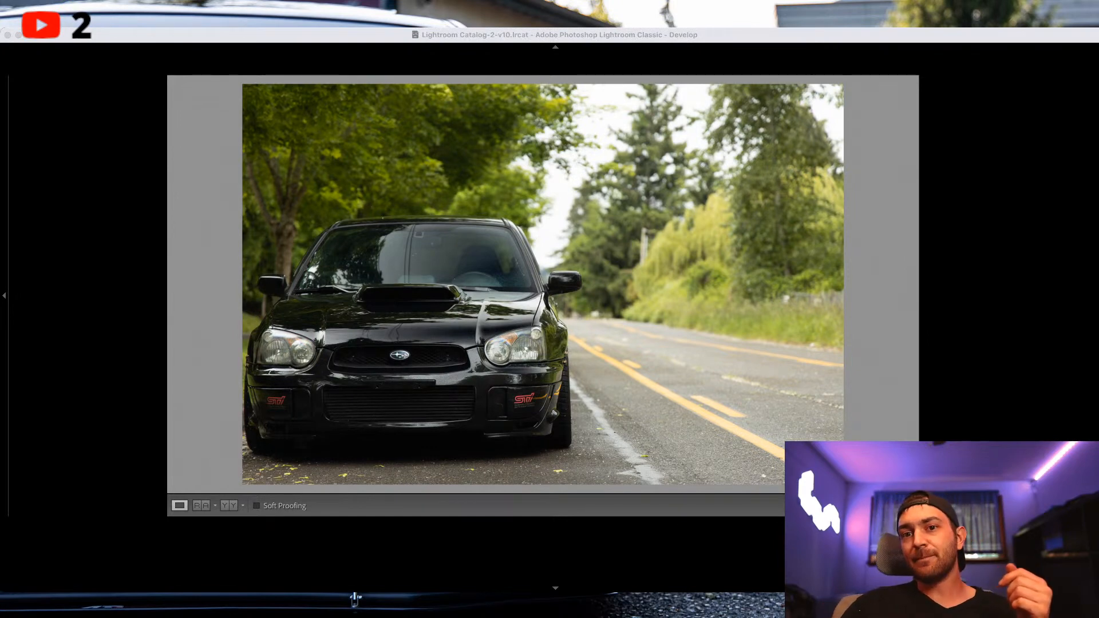
pyautogui.press('super+Tab')
pyautogui.press('Right')
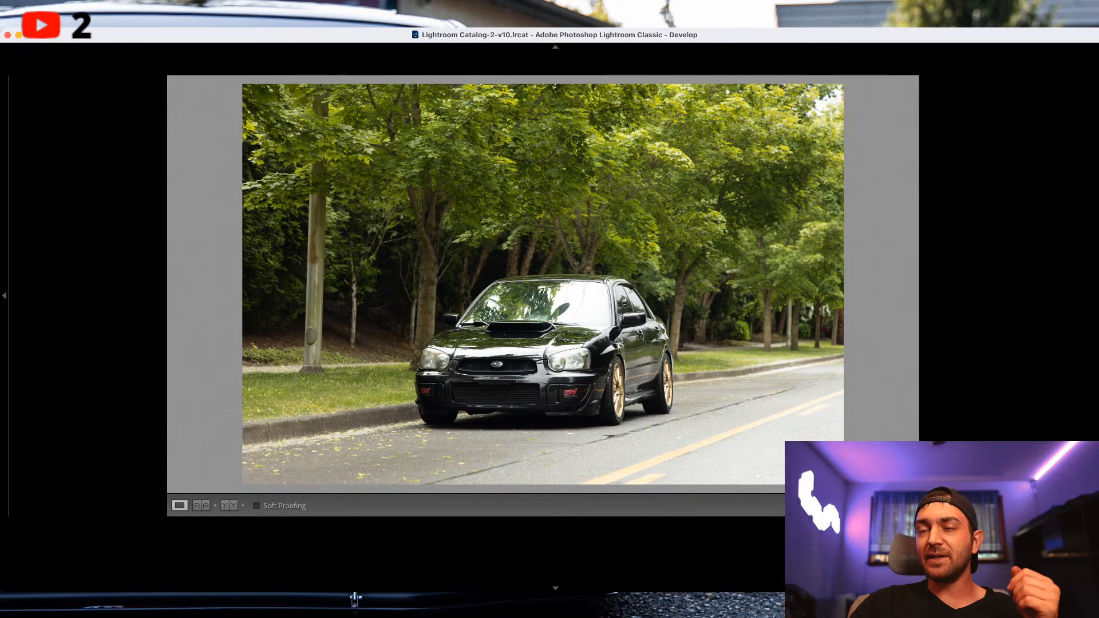
pyautogui.press('Right')
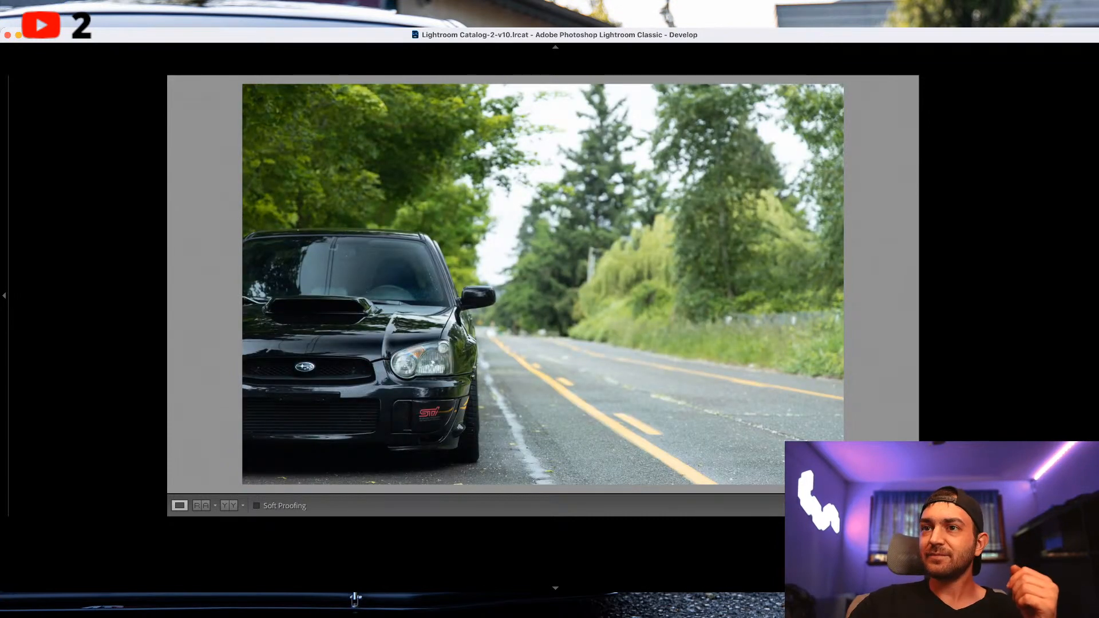
# Crop the photo tighter around the car's front end and the adjoining stretch of road, keeping the car against the frame edge.
pyautogui.press('r')
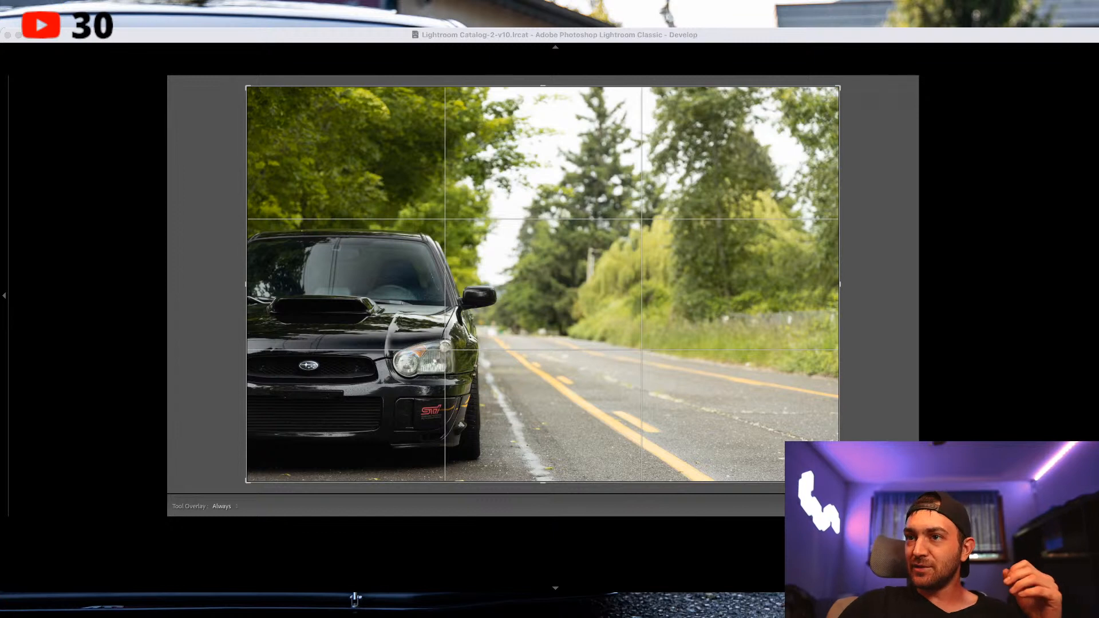
pyautogui.press('Return')
pyautogui.press('r')
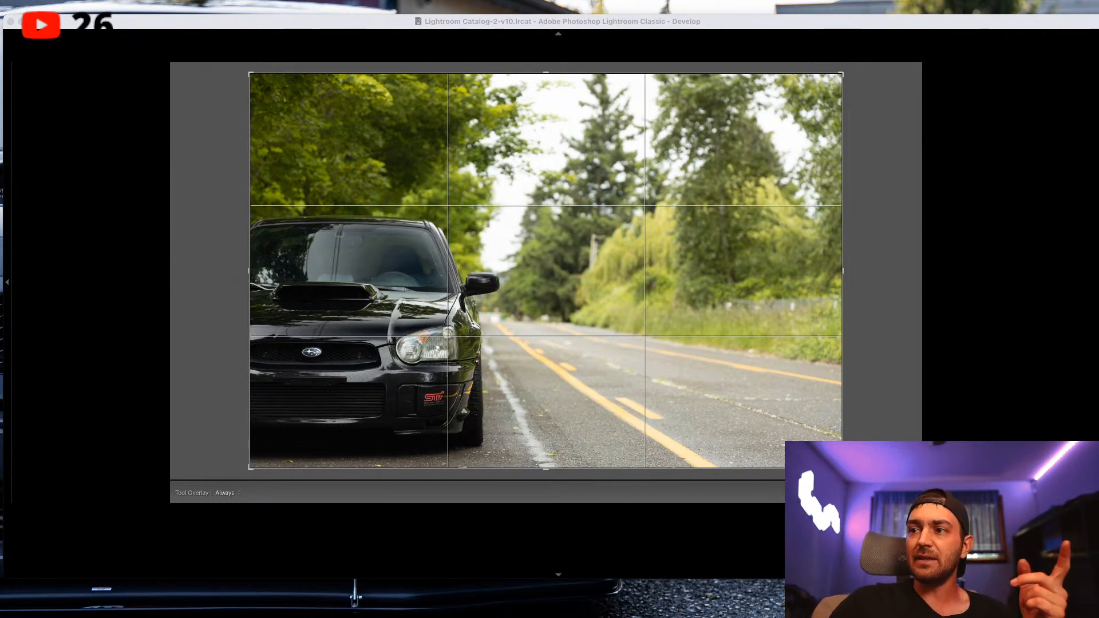
pyautogui.click(842, 467)
pyautogui.moveTo(853, 475); pyautogui.dragTo(804, 425)
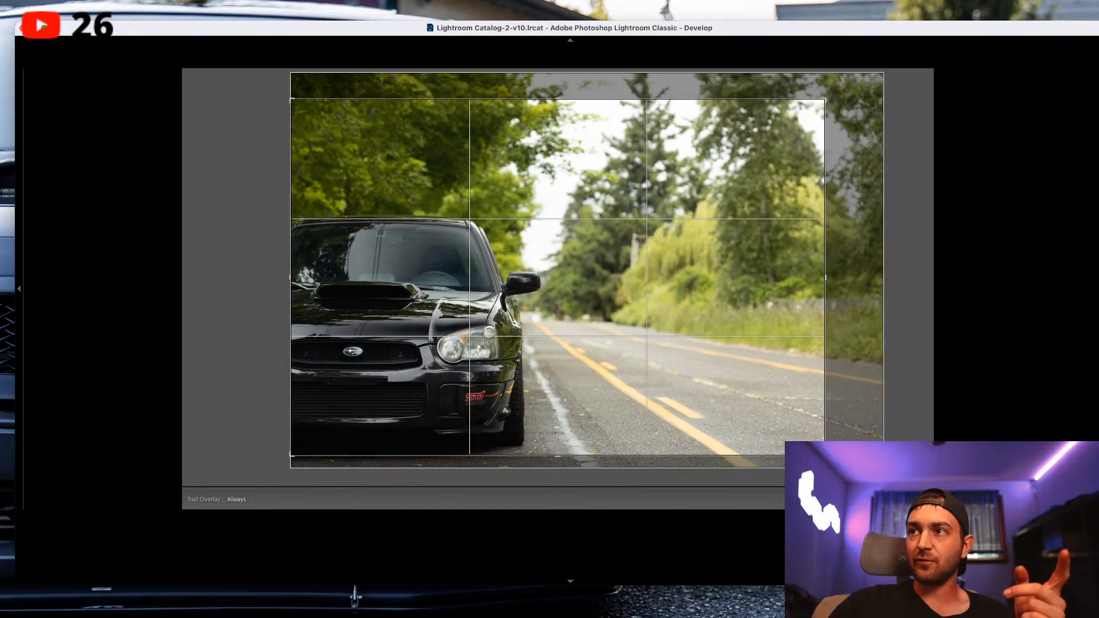
pyautogui.moveTo(825, 99); pyautogui.dragTo(772, 136)
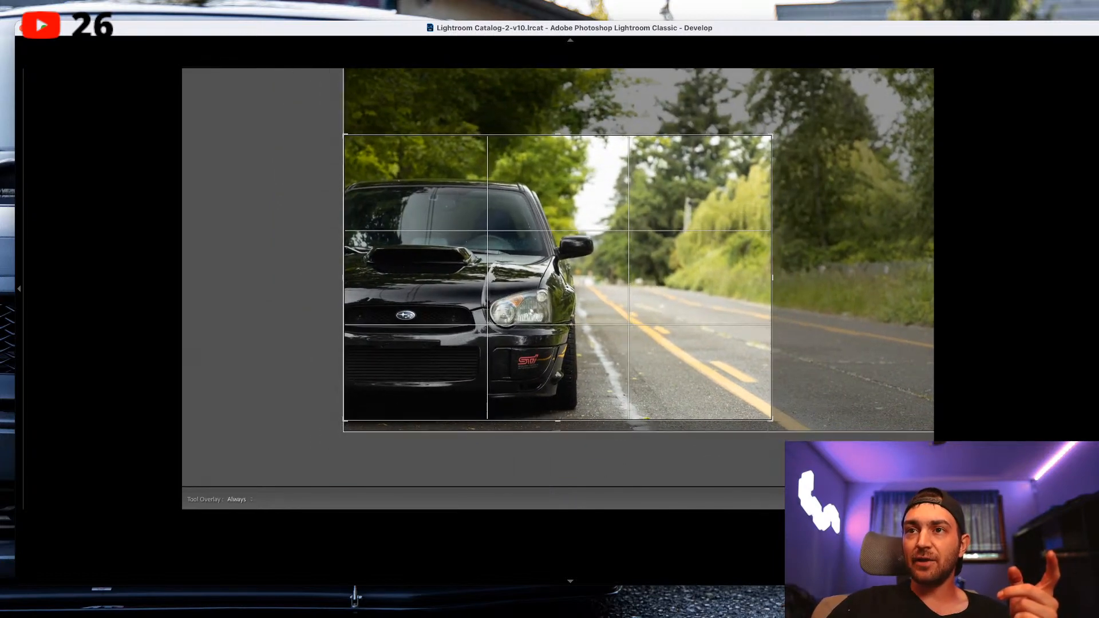
pyautogui.moveTo(618, 263); pyautogui.dragTo(616, 257)
pyautogui.press('Return')
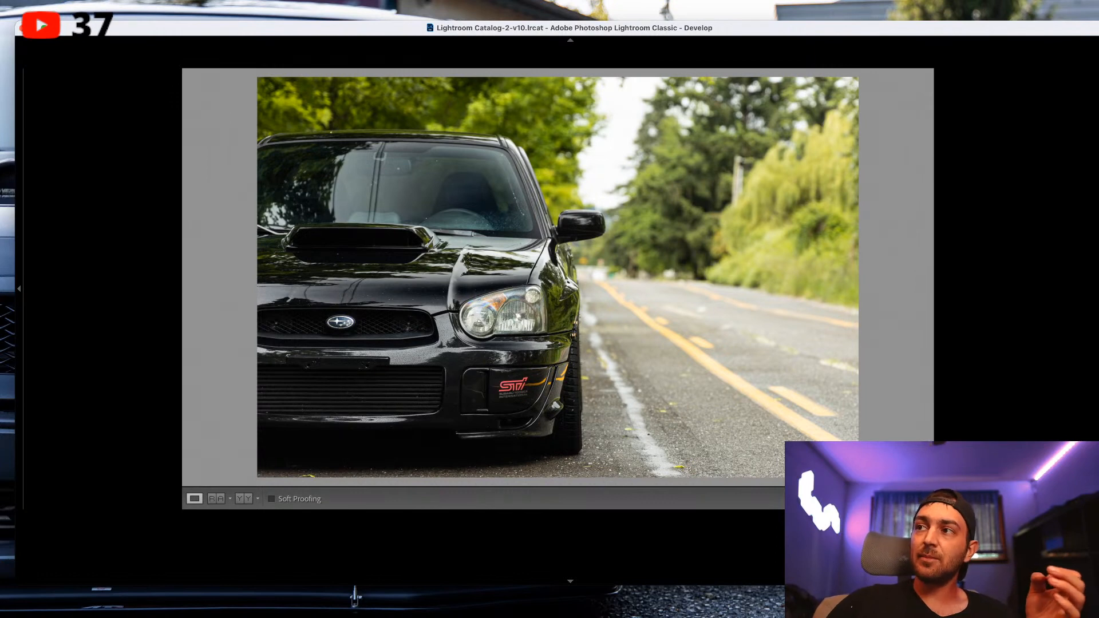
# Reopen the crop, try tilting the photo inside the frame, and undo the tilt.
pyautogui.press('r')
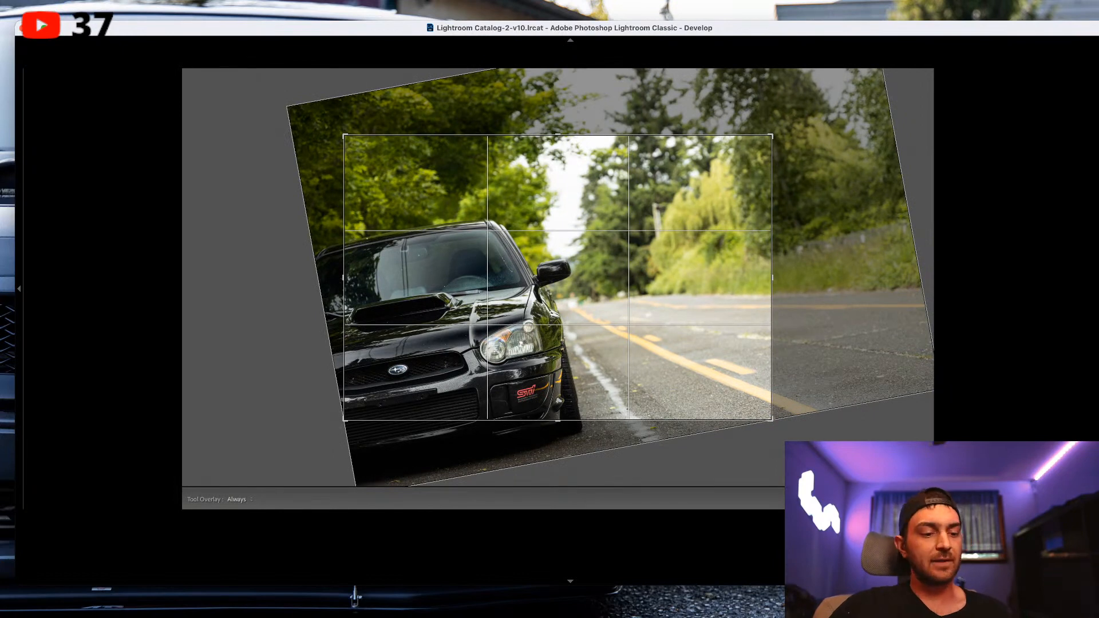
pyautogui.press('super+z')
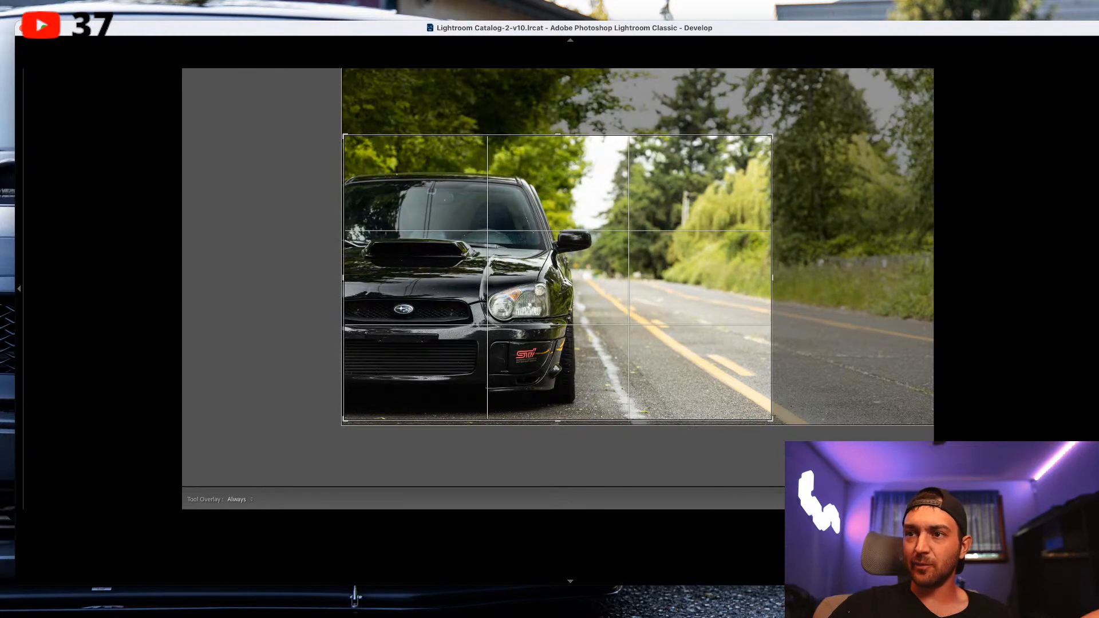
pyautogui.press('Return')
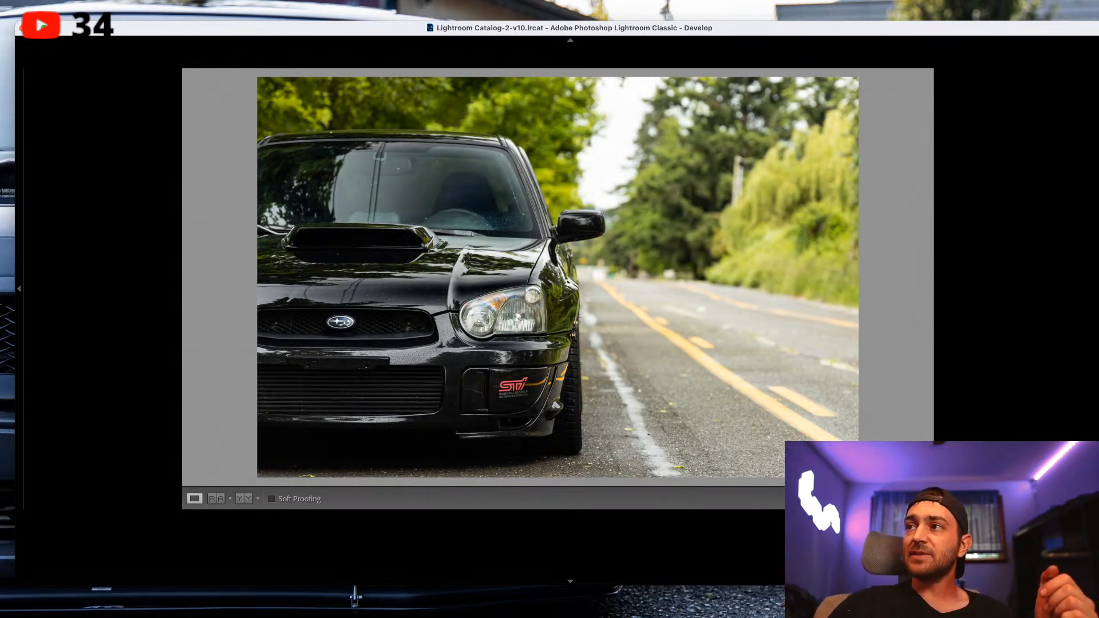
# Place a small radial filter on the trees at the far end of the road and show its mask overlay.
pyautogui.press('k')
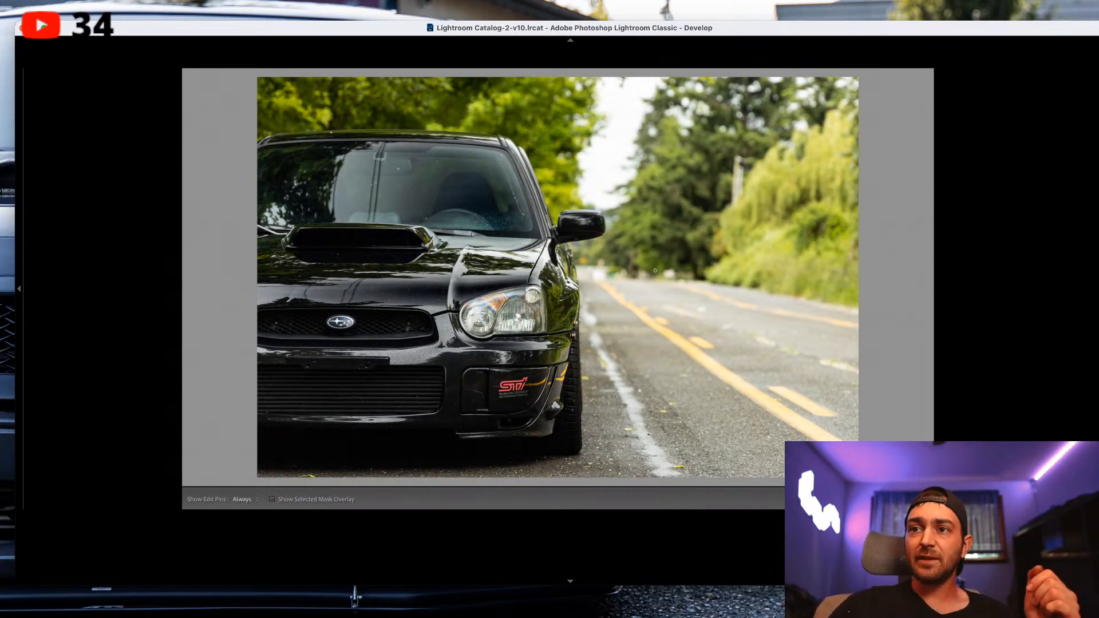
pyautogui.click(654, 270)
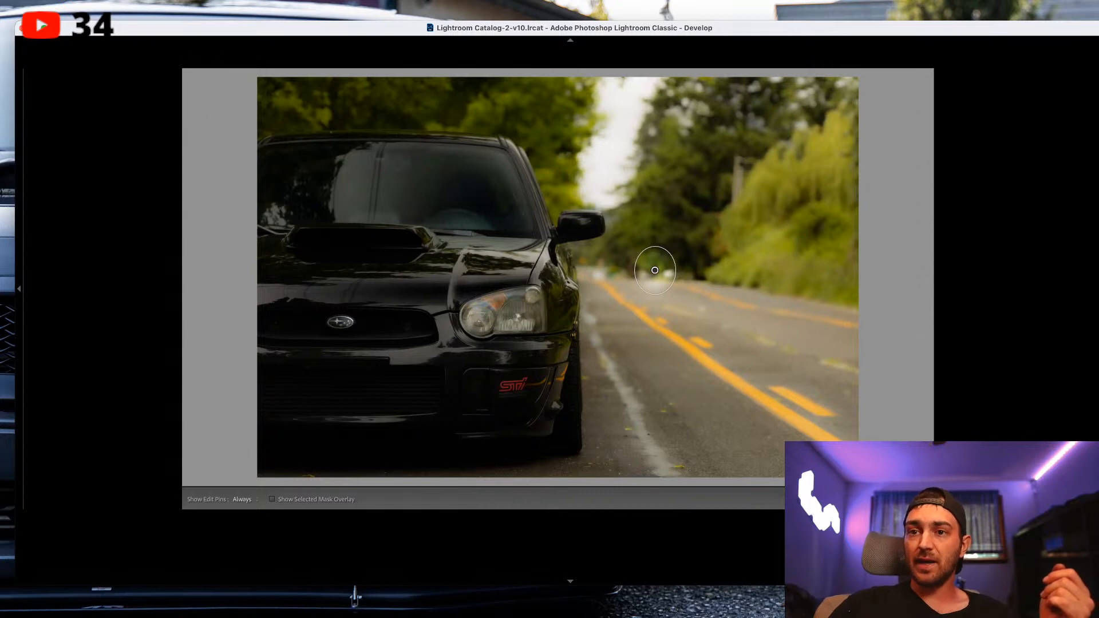
pyautogui.press('o')
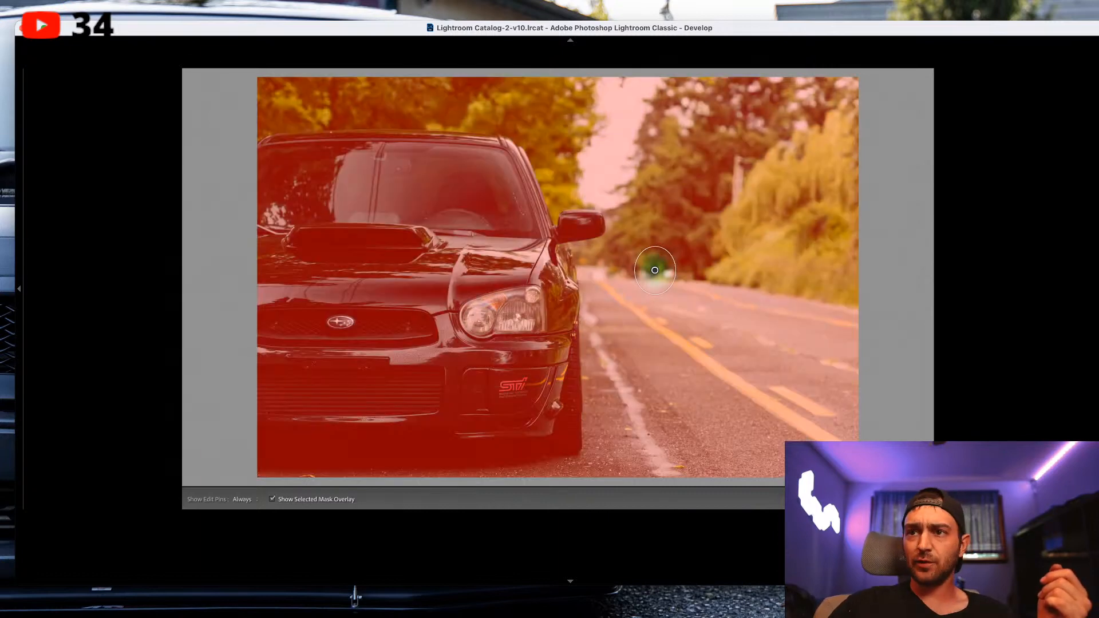
# Switch the filter's edit pins between Never and Always to compare the view with and without them.
pyautogui.press('h')
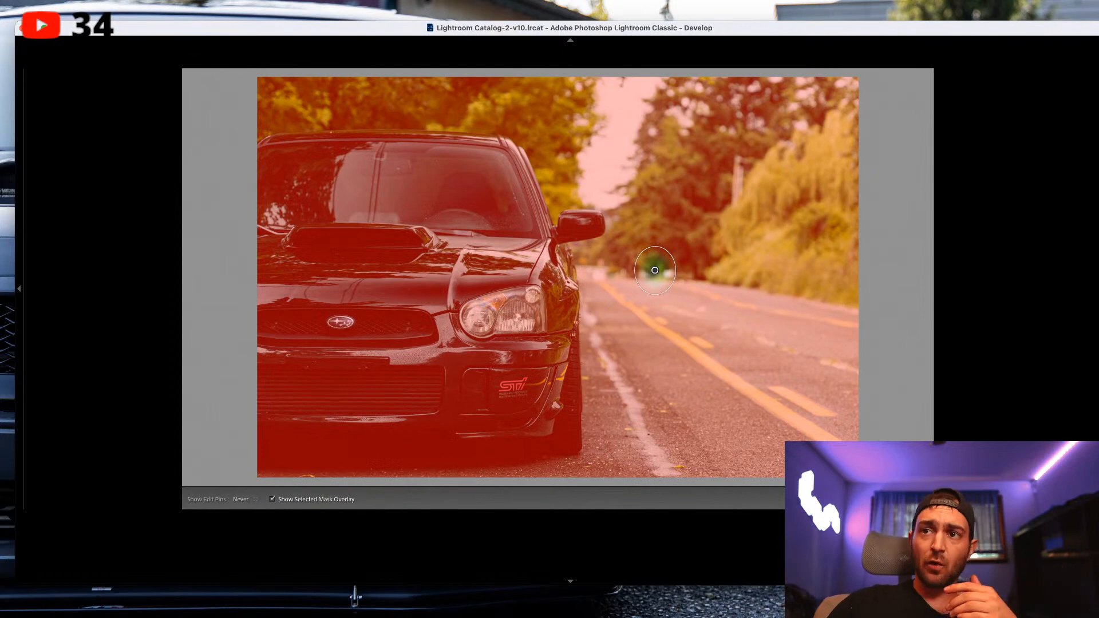
pyautogui.press('h')
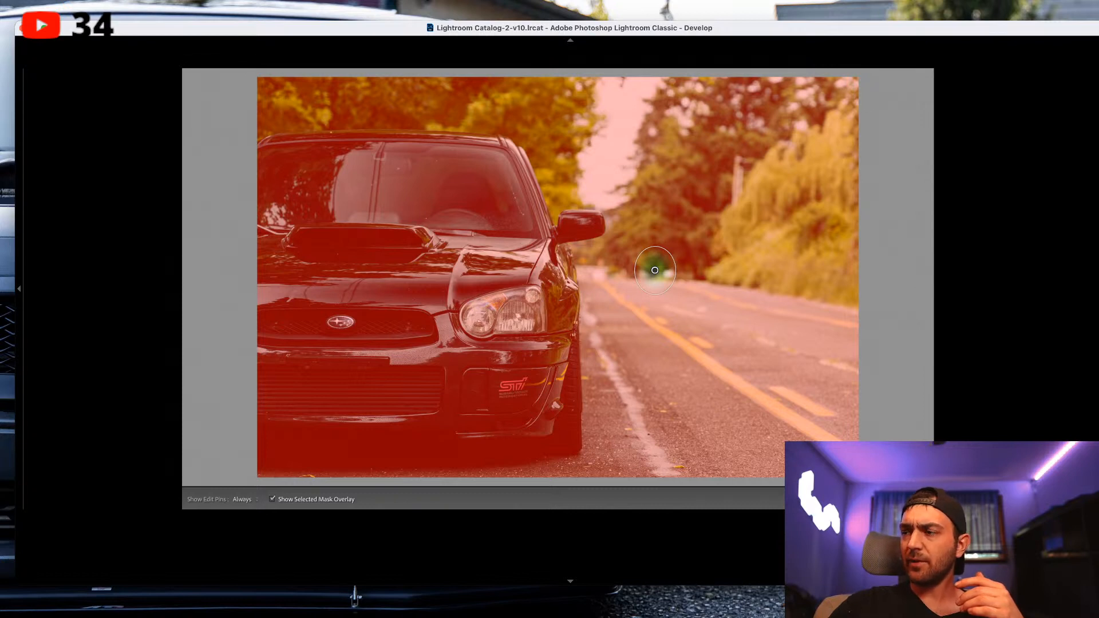
pyautogui.press('h')
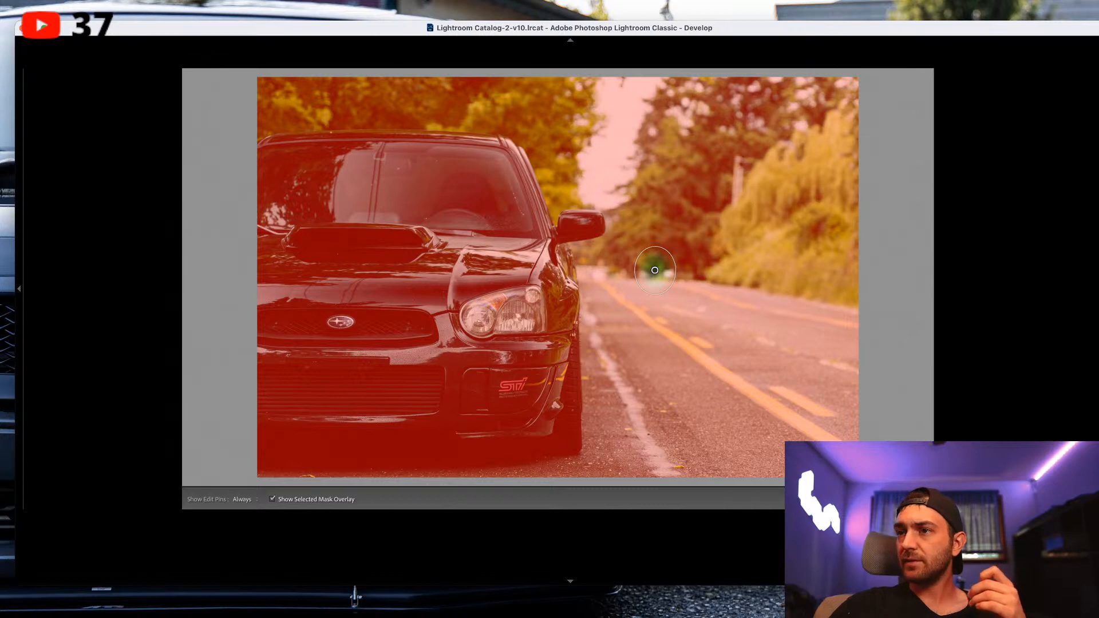
pyautogui.press('h')
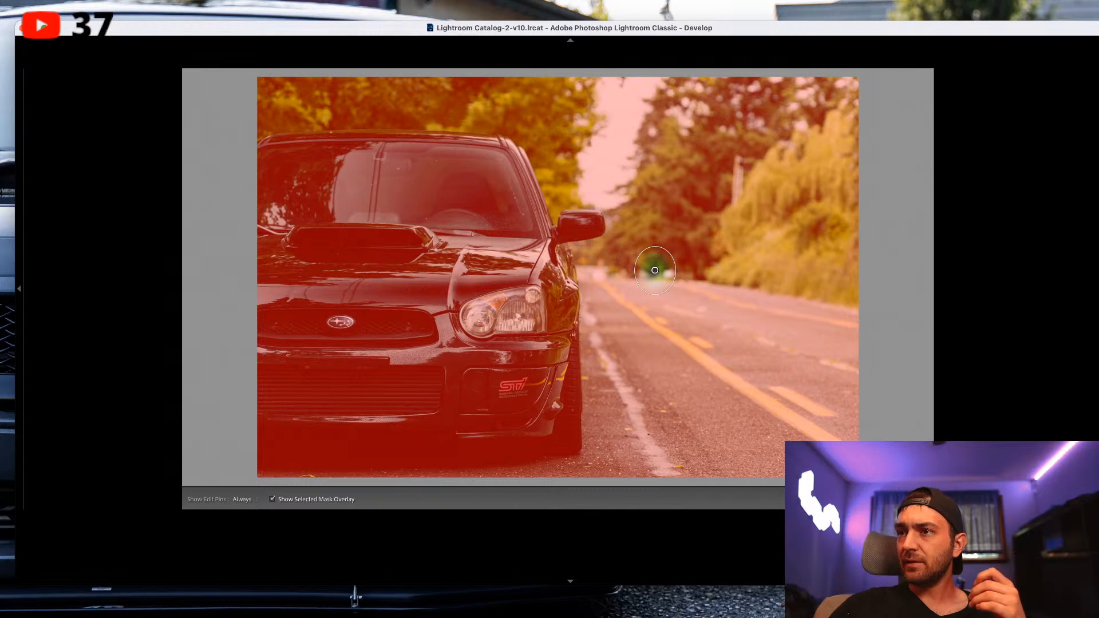
pyautogui.press('h')
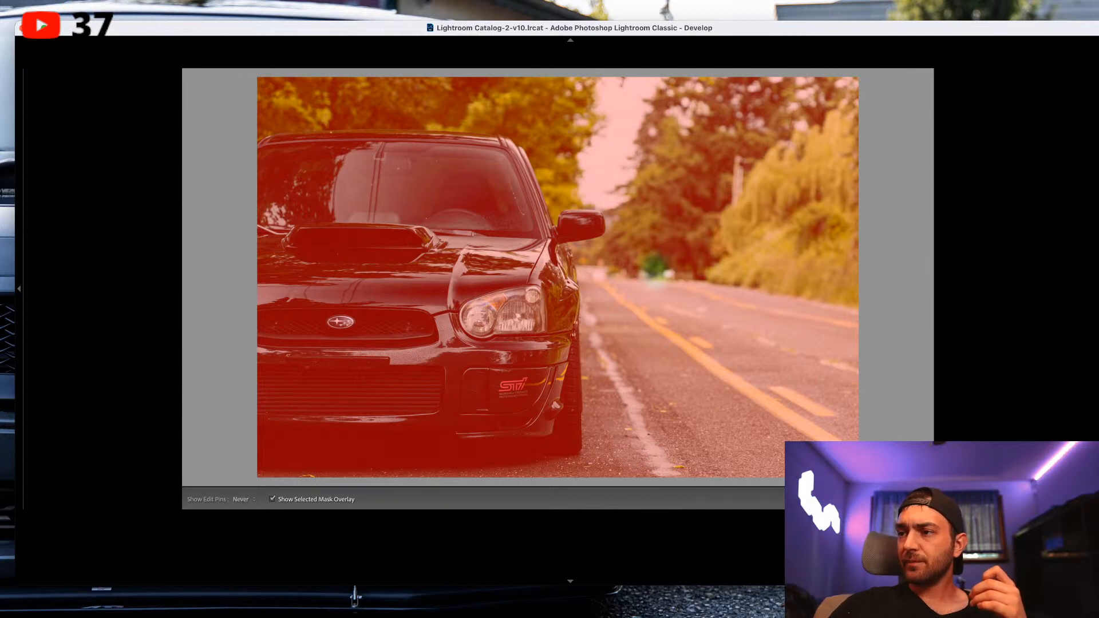
pyautogui.press('h')
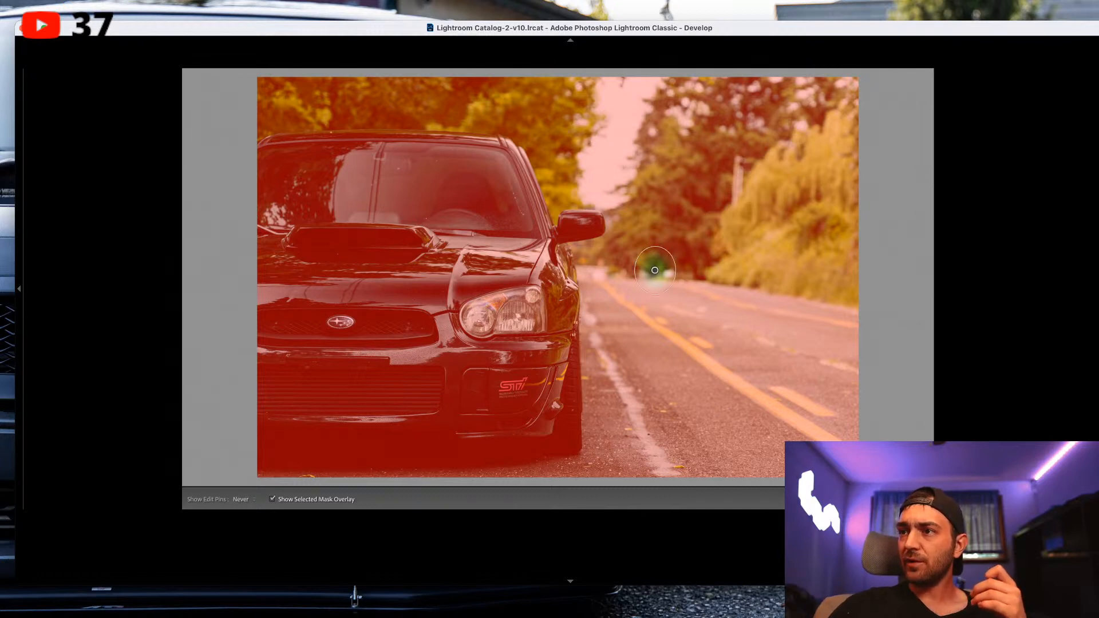
pyautogui.press('h')
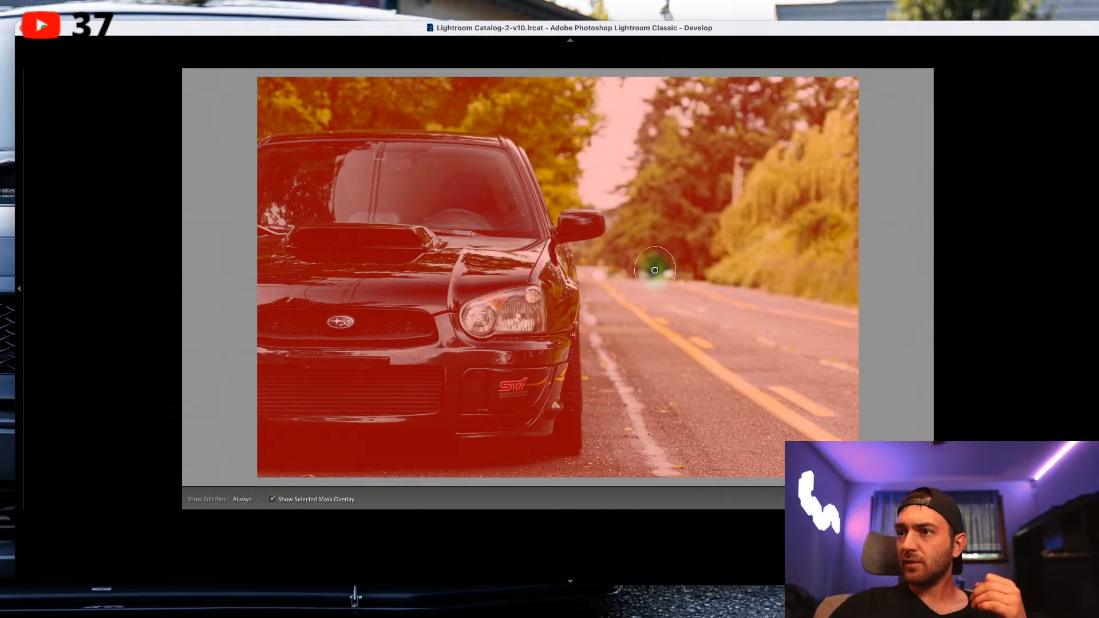
pyautogui.press('h')
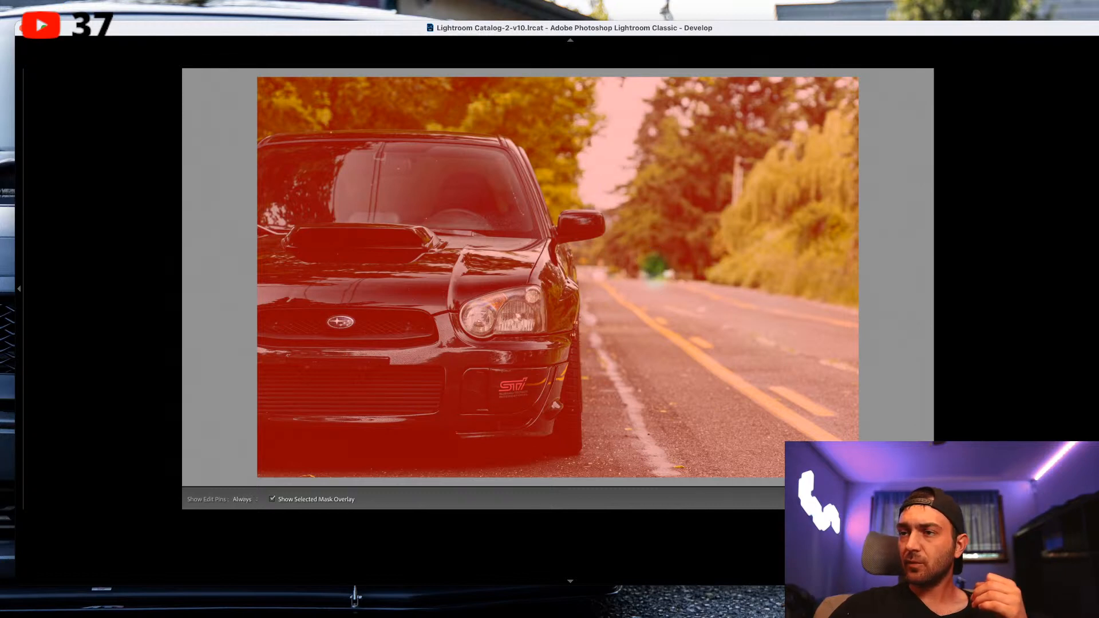
# Close and reopen the masking tool, reselect the radial filter, move it onto the road surface, and leave the tool.
pyautogui.press('k')
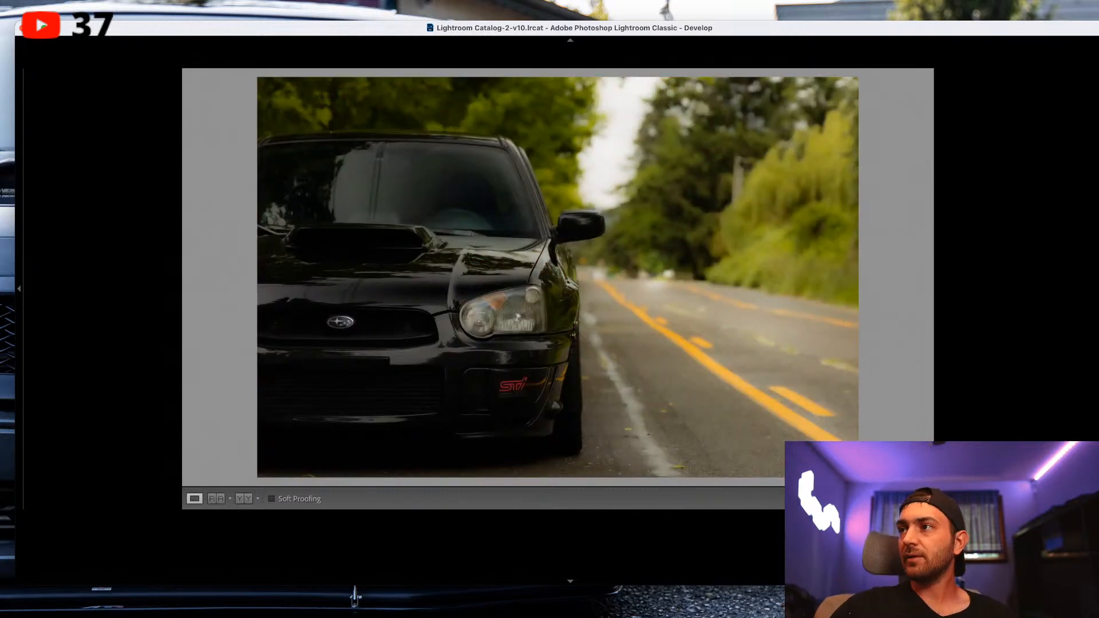
pyautogui.press('k')
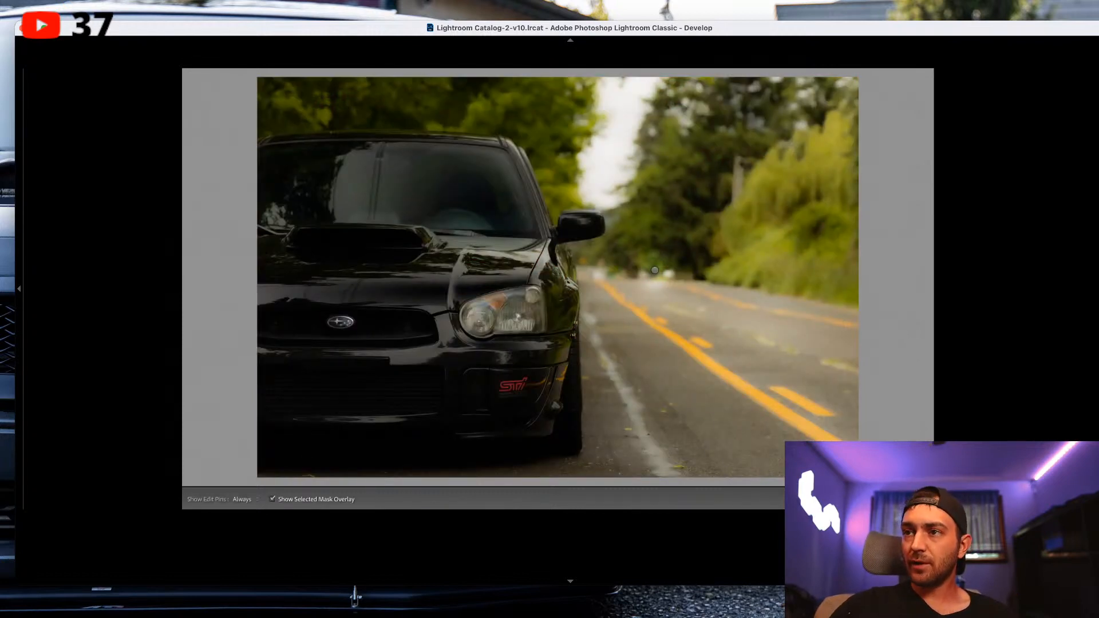
pyautogui.click(654, 270)
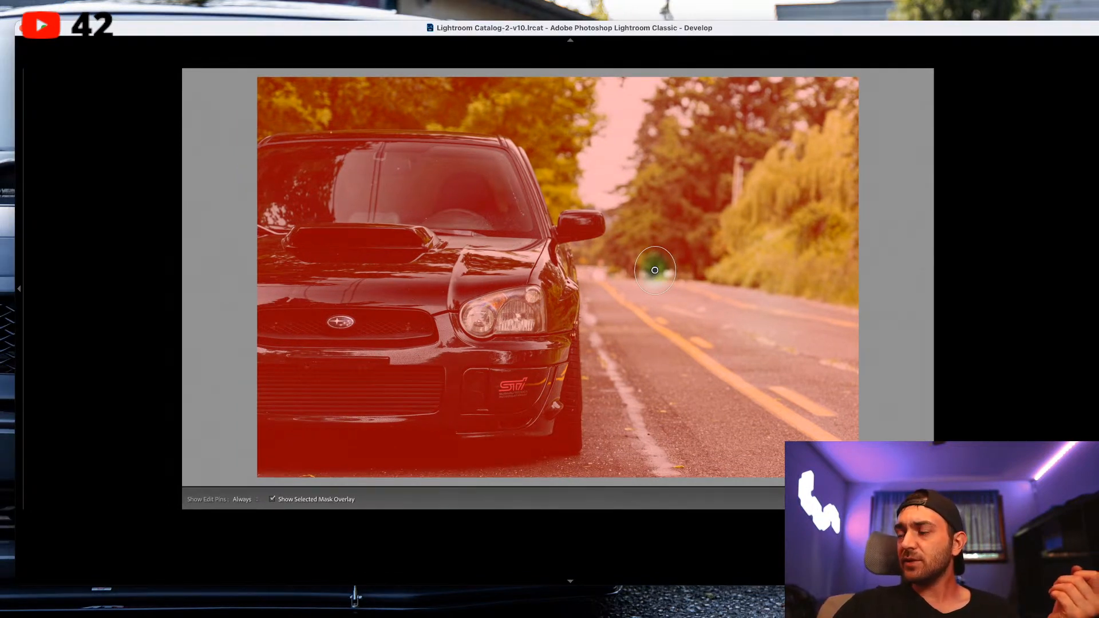
pyautogui.press('h')
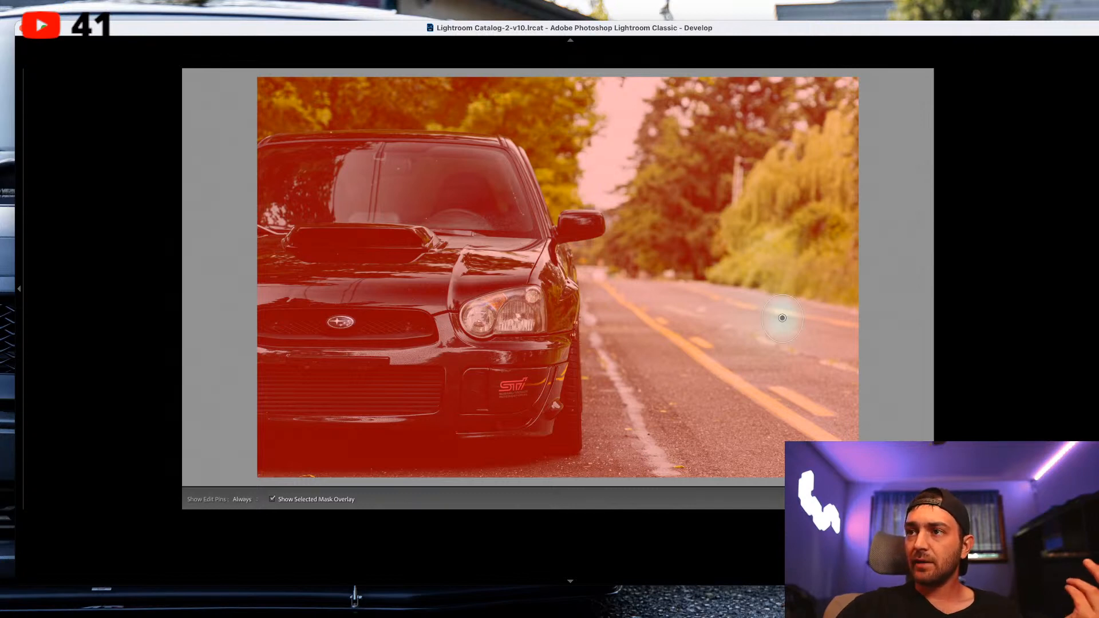
pyautogui.hotkey('shift', 'w')
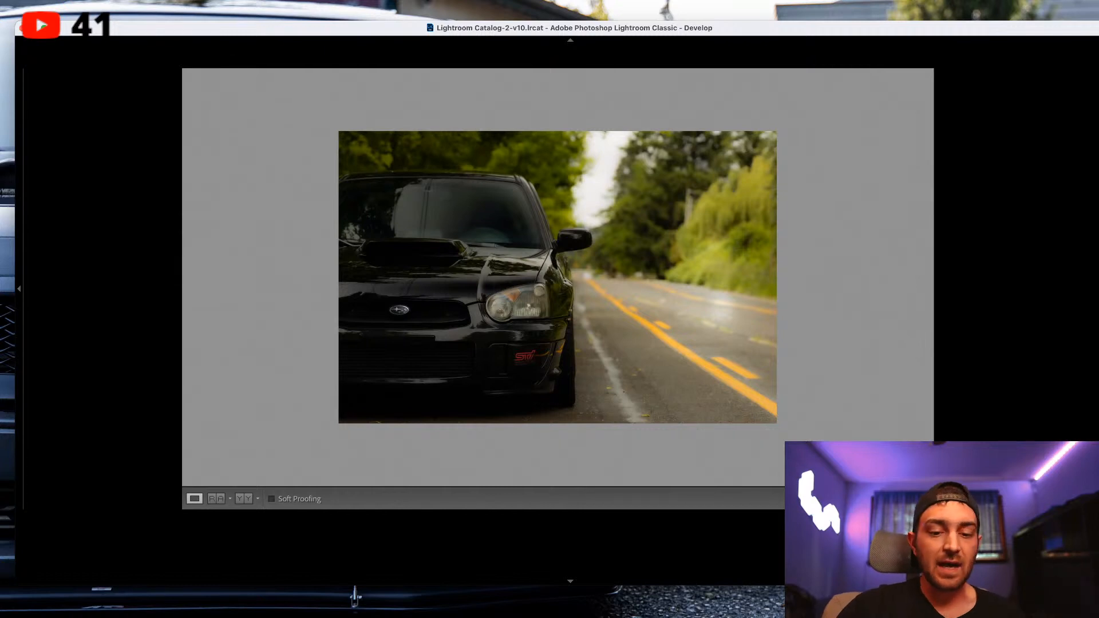
# Select the radial filter at the far end of the road, delete it, and leave the masking tool.
pyautogui.press('super+minus')
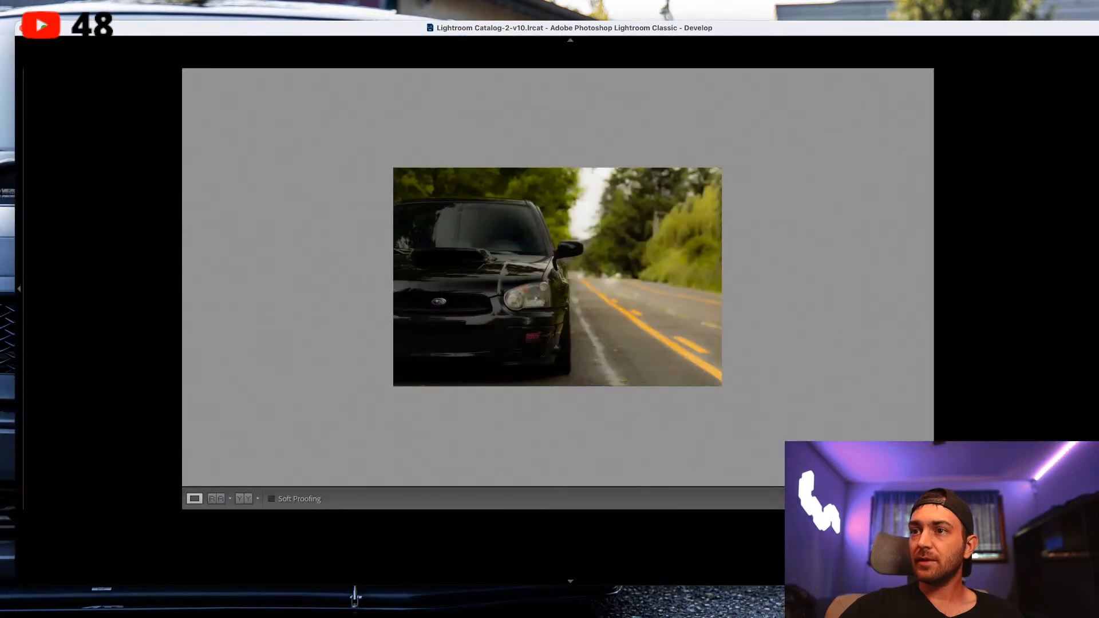
pyautogui.hotkey('shift', 'w')
pyautogui.click(610, 273)
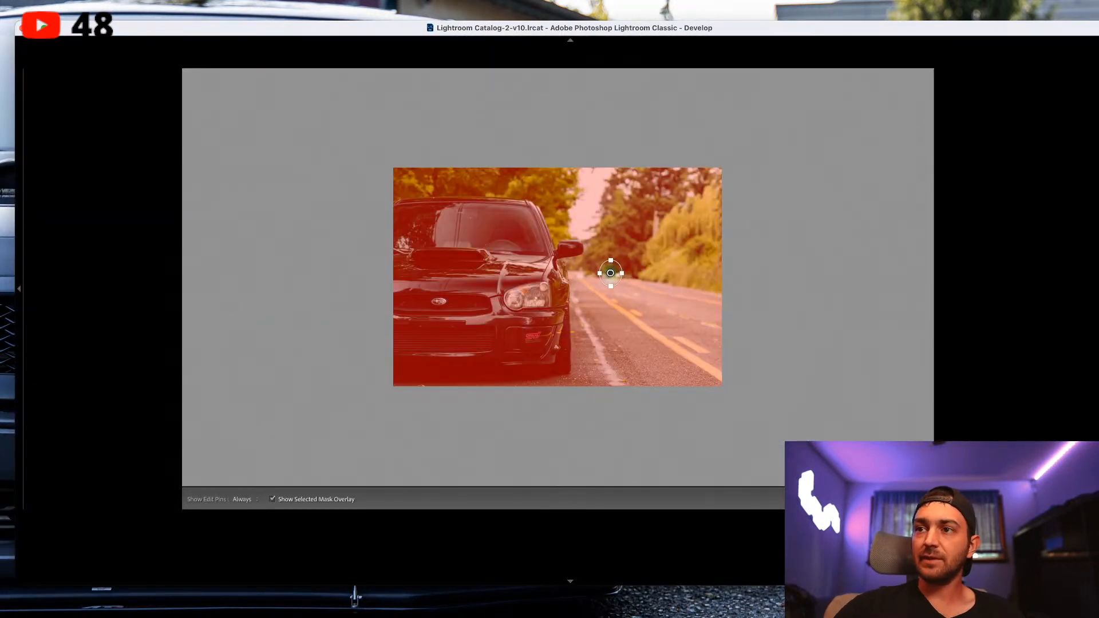
pyautogui.press('Delete')
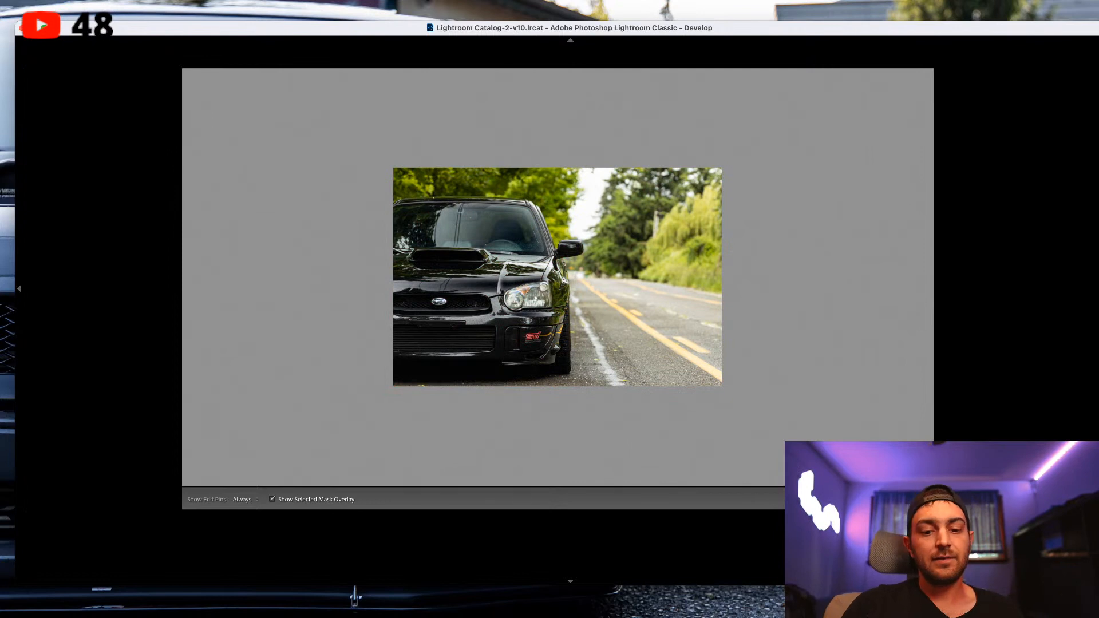
pyautogui.scroll(5, 557, 277)
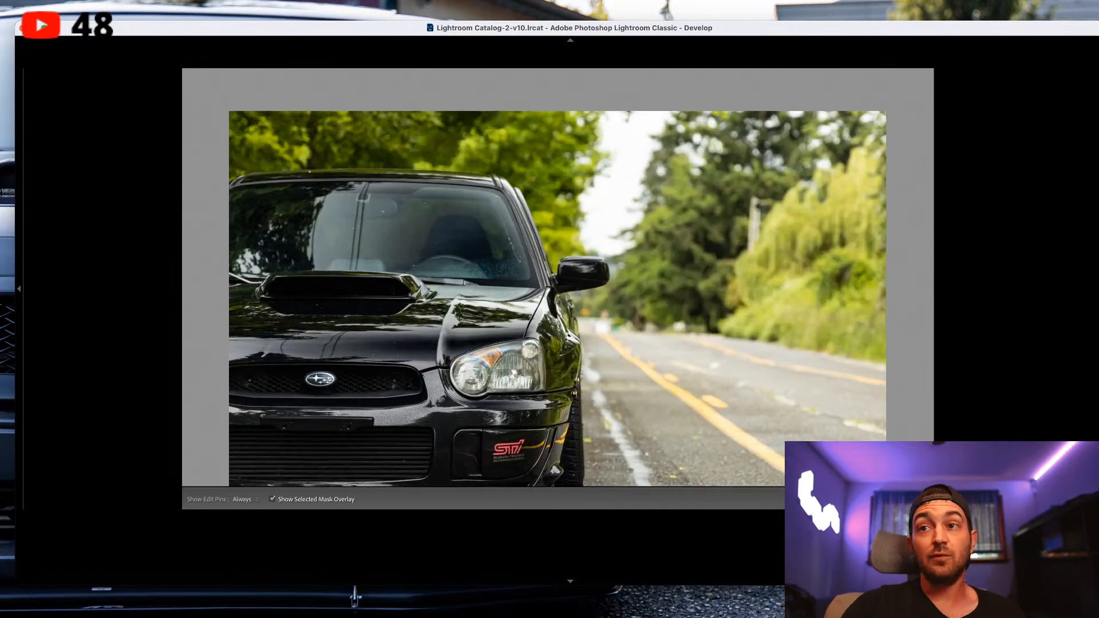
pyautogui.scroll(-2, 558, 277)
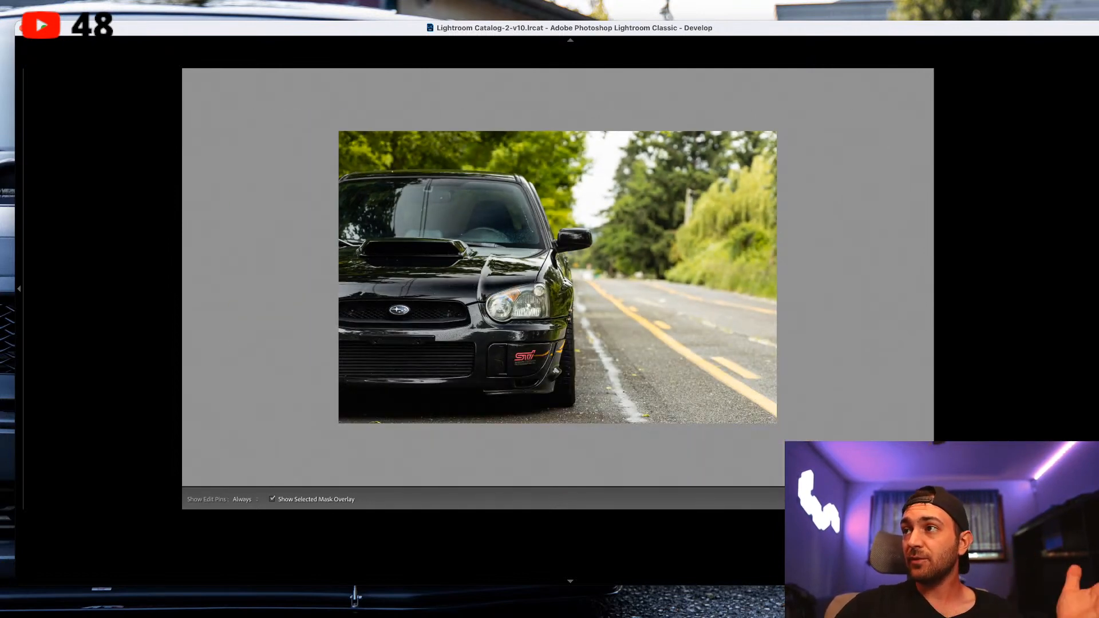
pyautogui.hotkey('shift', 'm')
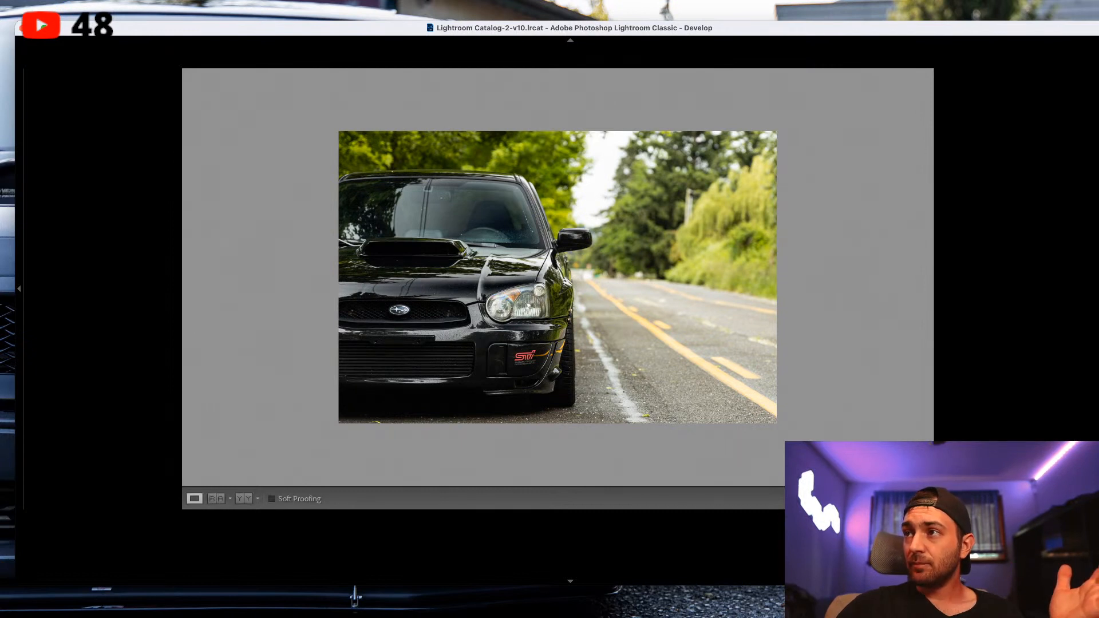
# Draw a tall radial filter over the roadside trees and move it down so it also covers the road's far lane.
pyautogui.hotkey('shift', 'm')
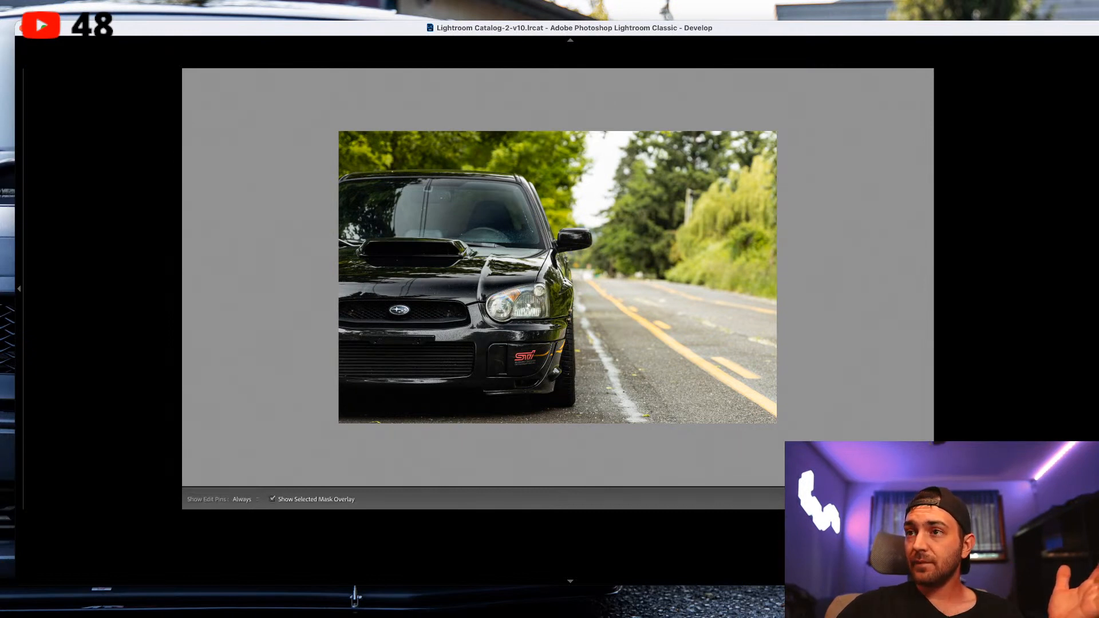
pyautogui.moveTo(679, 214); pyautogui.dragTo(762, 323)
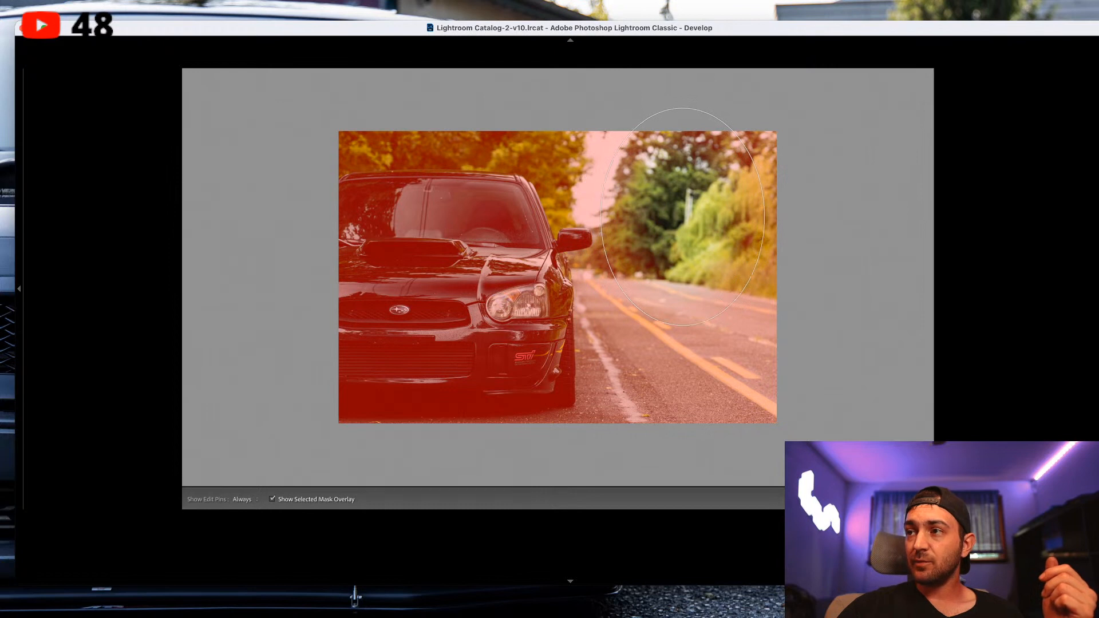
pyautogui.moveTo(680, 214); pyautogui.dragTo(702, 274)
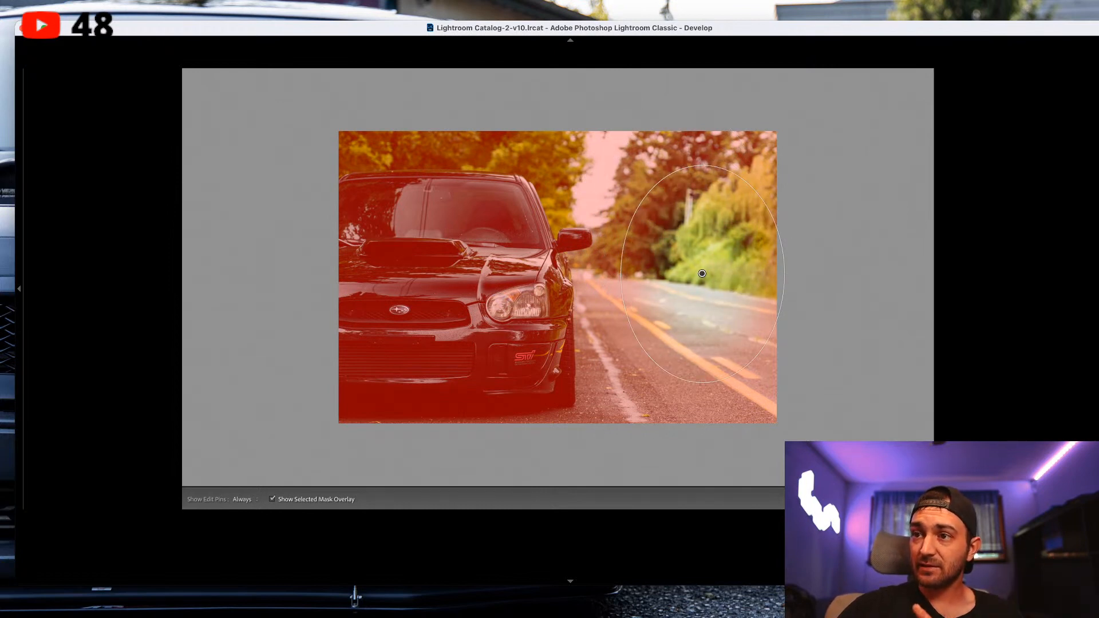
# Hide and reshow the radial filter's edit pin, and turn off the selected mask overlay.
pyautogui.press('h')
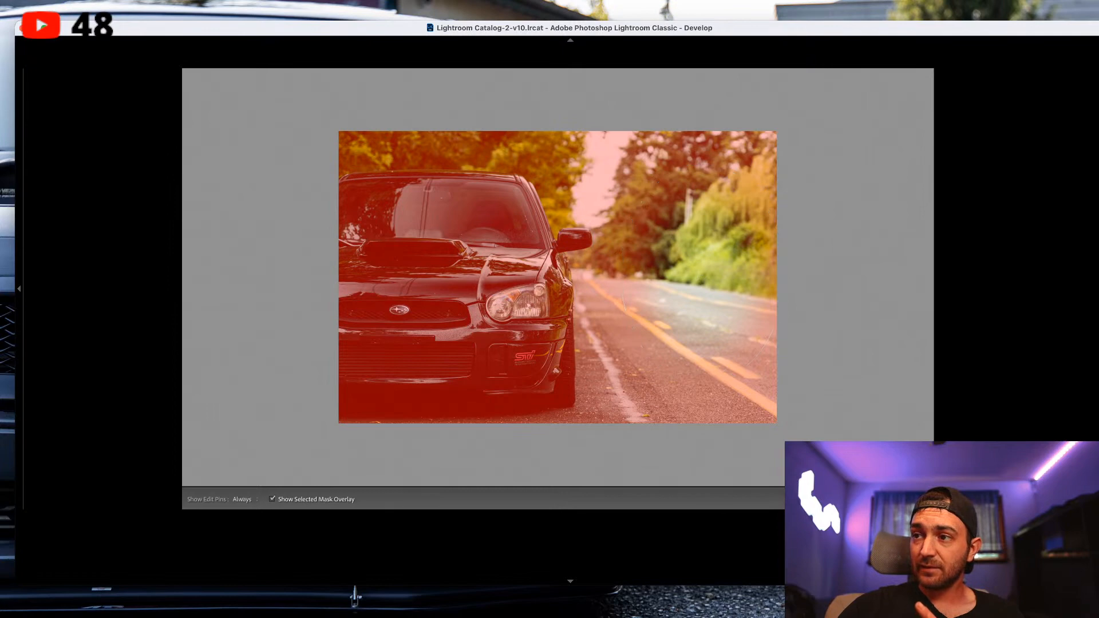
pyautogui.press('h')
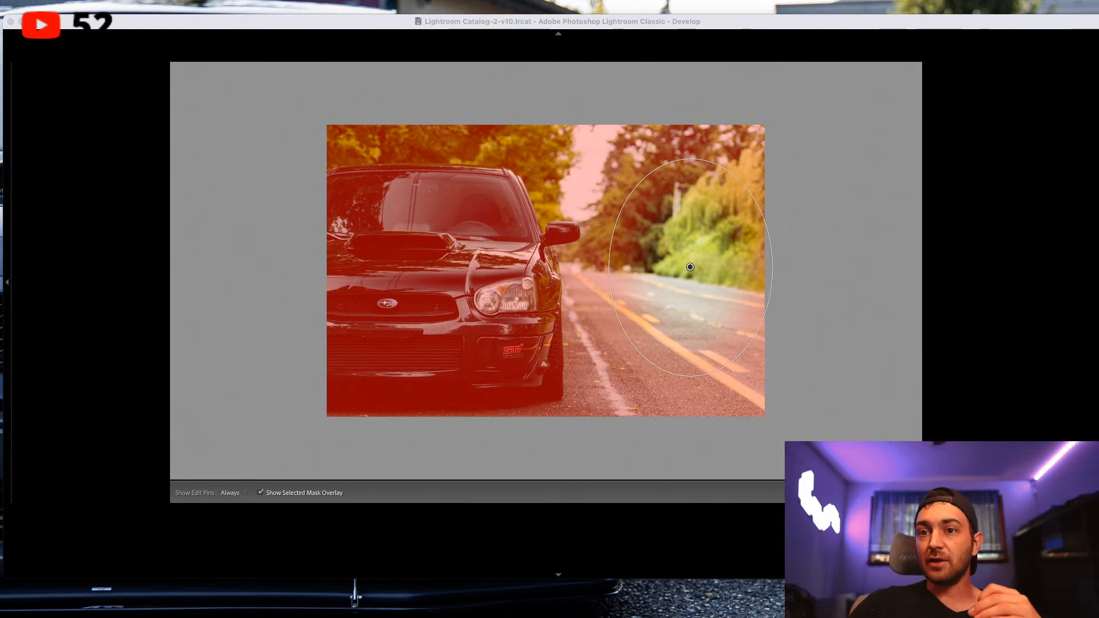
pyautogui.press('o')
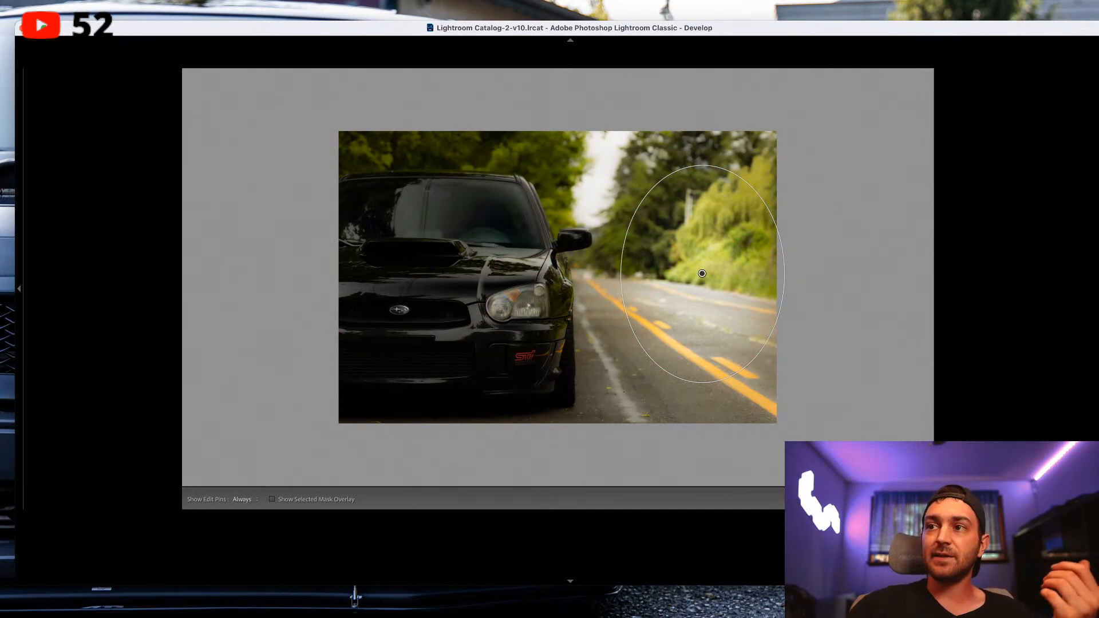
# Show the photo without the radial filter's effect, and leave the local adjustment tools.
pyautogui.press('\\')
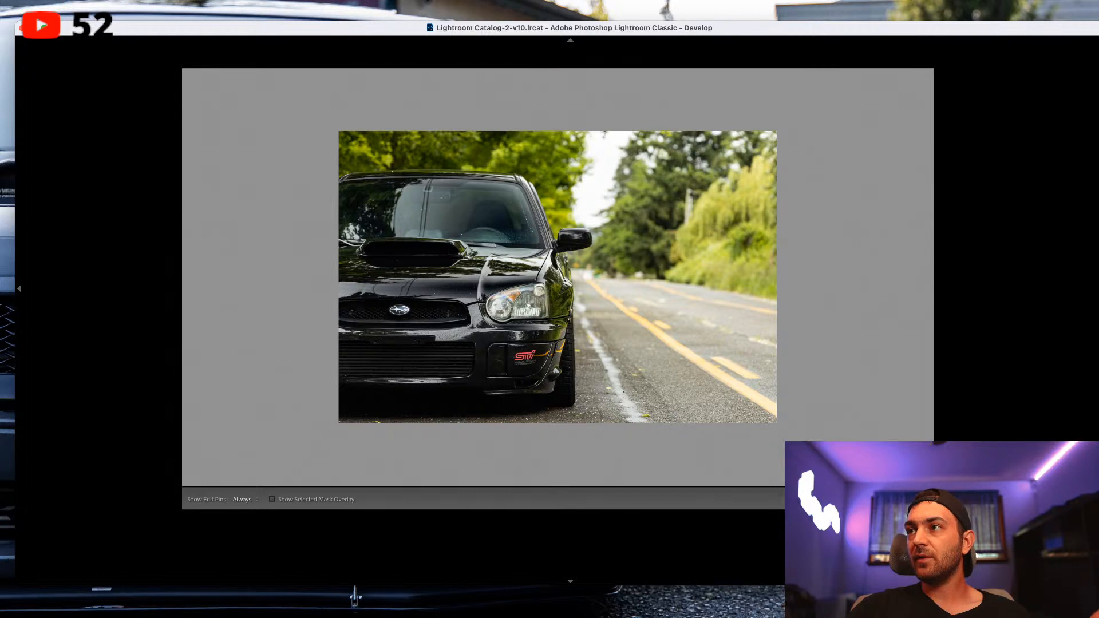
pyautogui.press('r')
pyautogui.press('k')
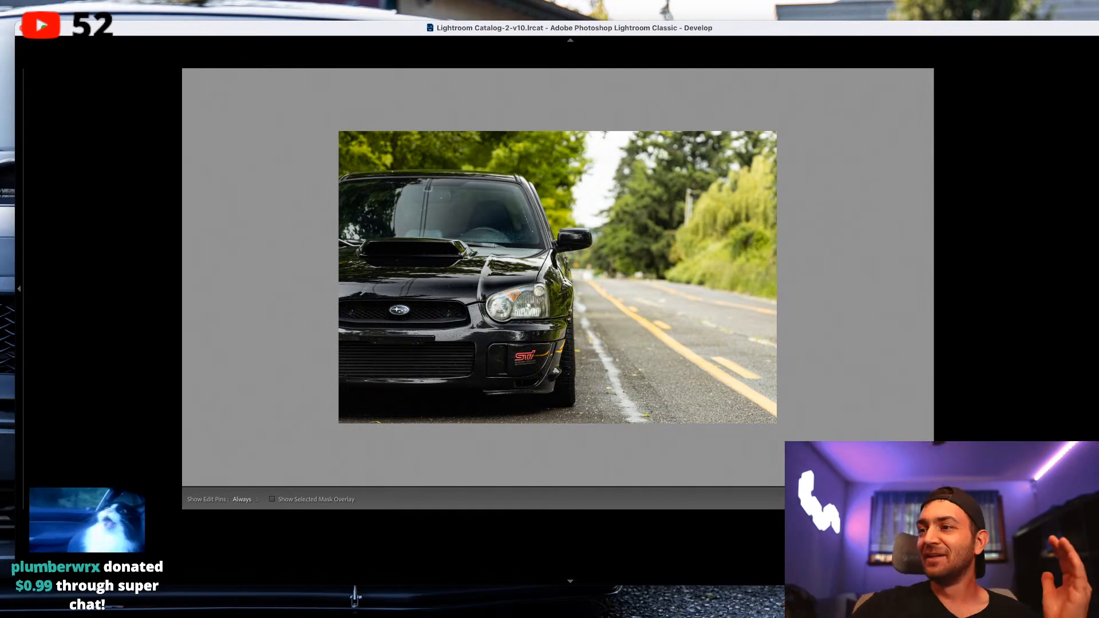
pyautogui.press('k')
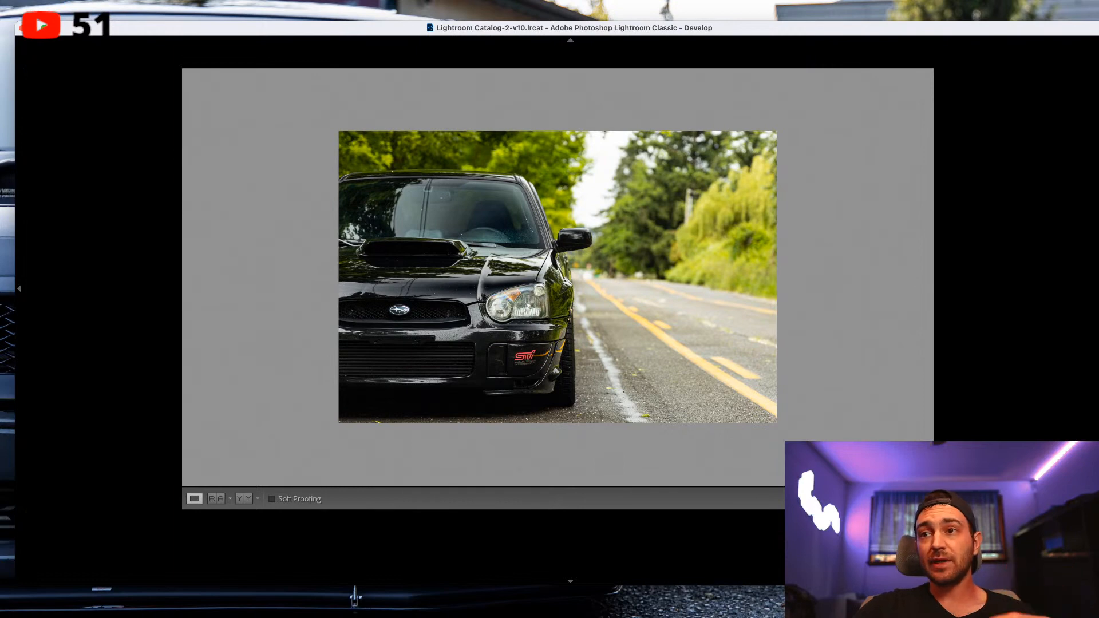
# Go forward three photos to the car centred on the road and crop it to a slightly tightened square around the car.
pyautogui.press('Right')
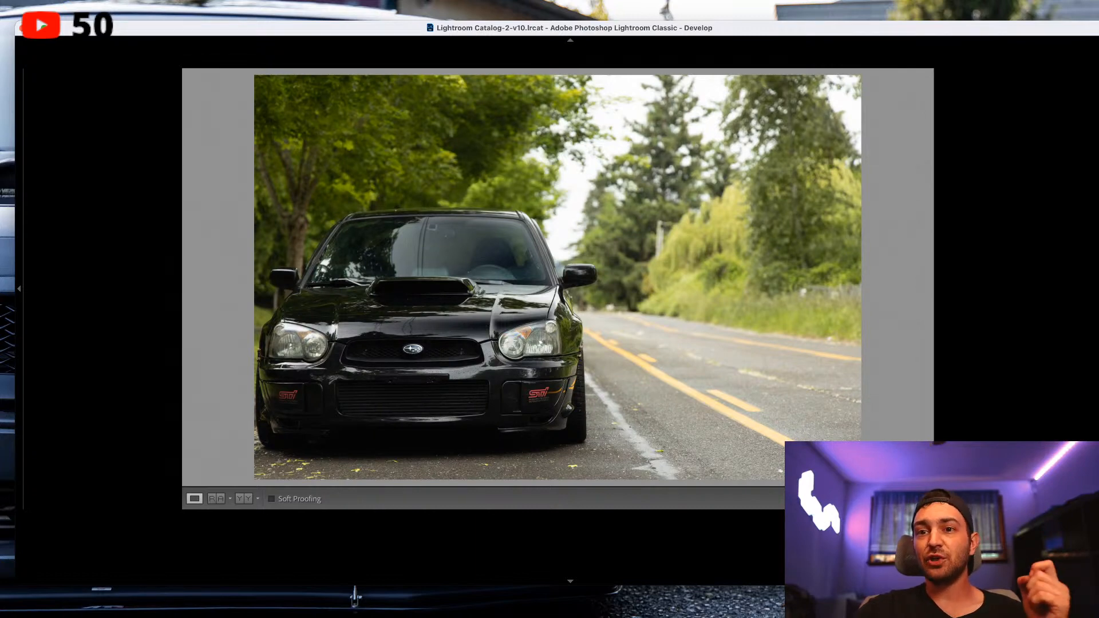
pyautogui.press('Right')
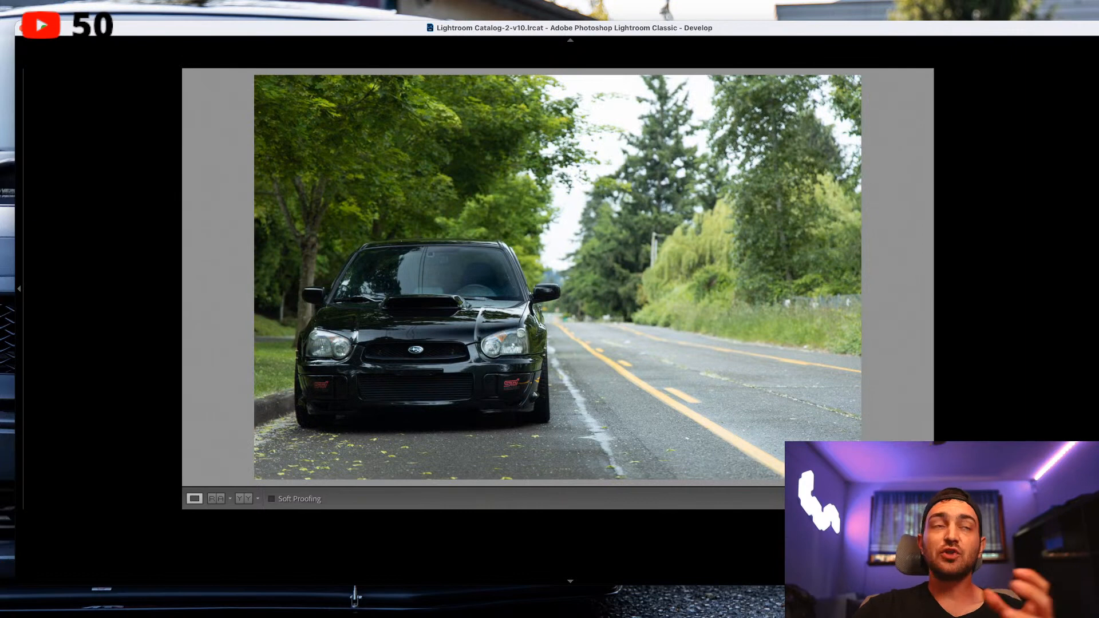
pyautogui.press('Right')
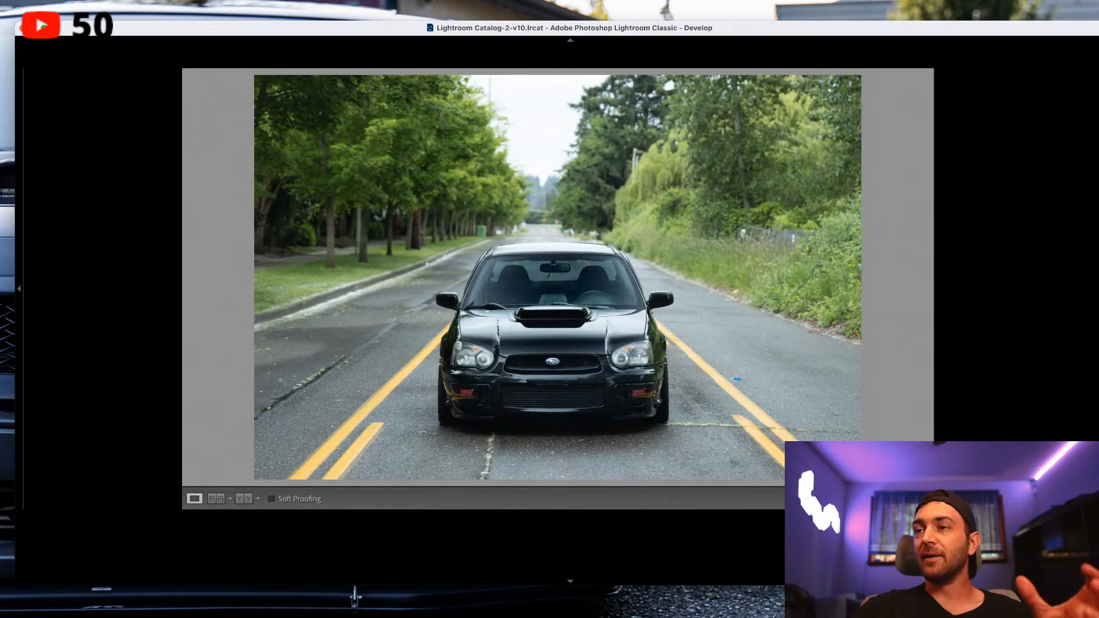
pyautogui.press('r')
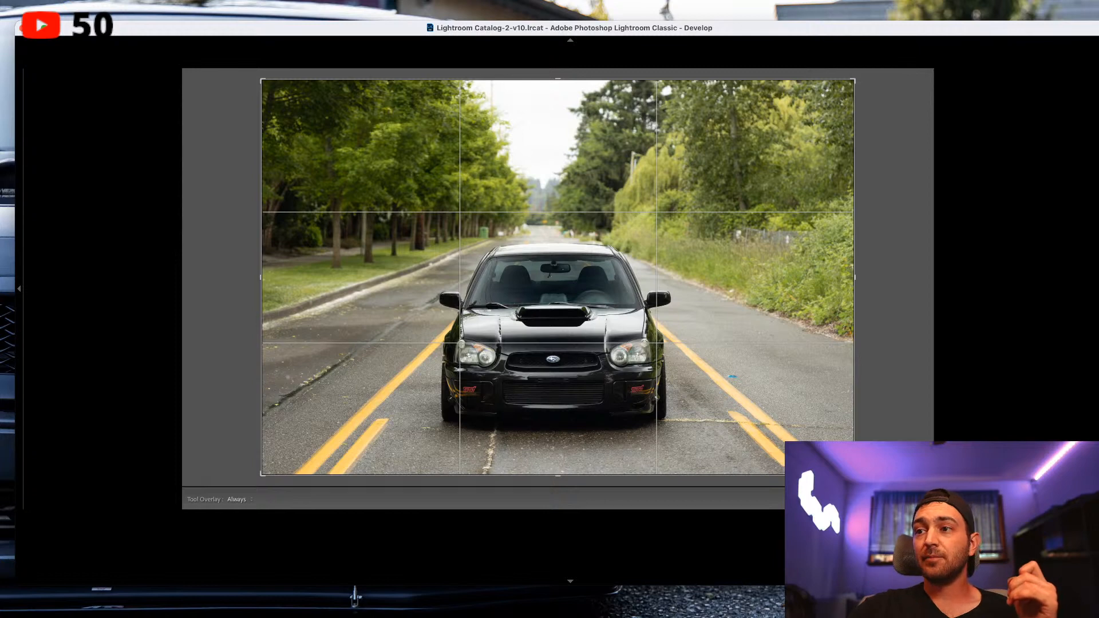
pyautogui.hotkey('shift', 'a')
pyautogui.moveTo(361, 81); pyautogui.dragTo(365, 84)
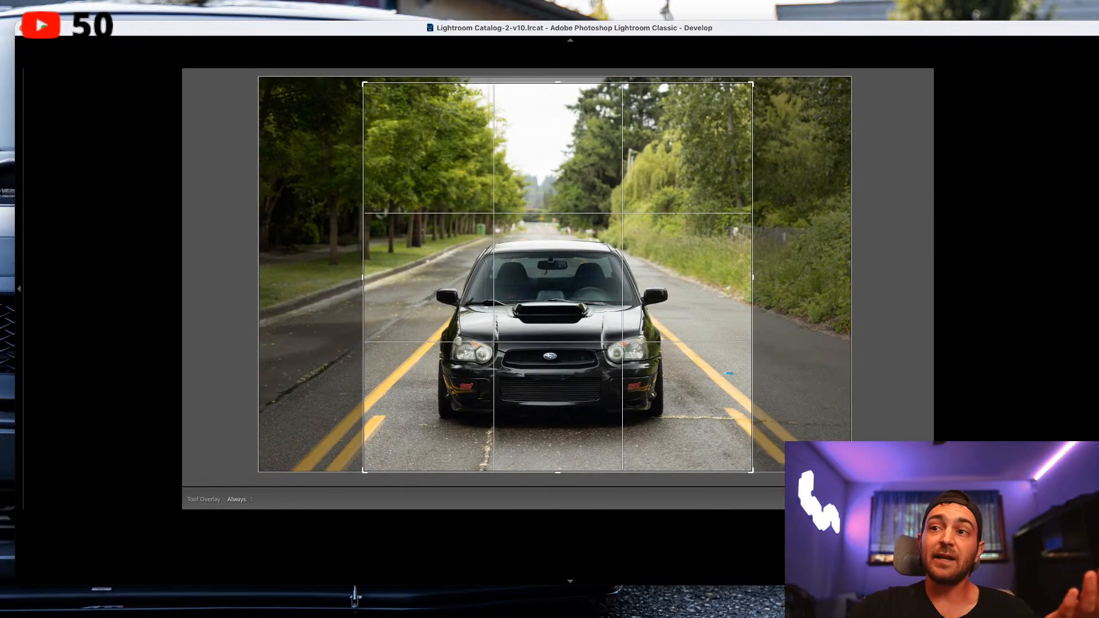
pyautogui.moveTo(751, 84); pyautogui.dragTo(740, 95)
pyautogui.moveTo(675, 172); pyautogui.dragTo(665, 180)
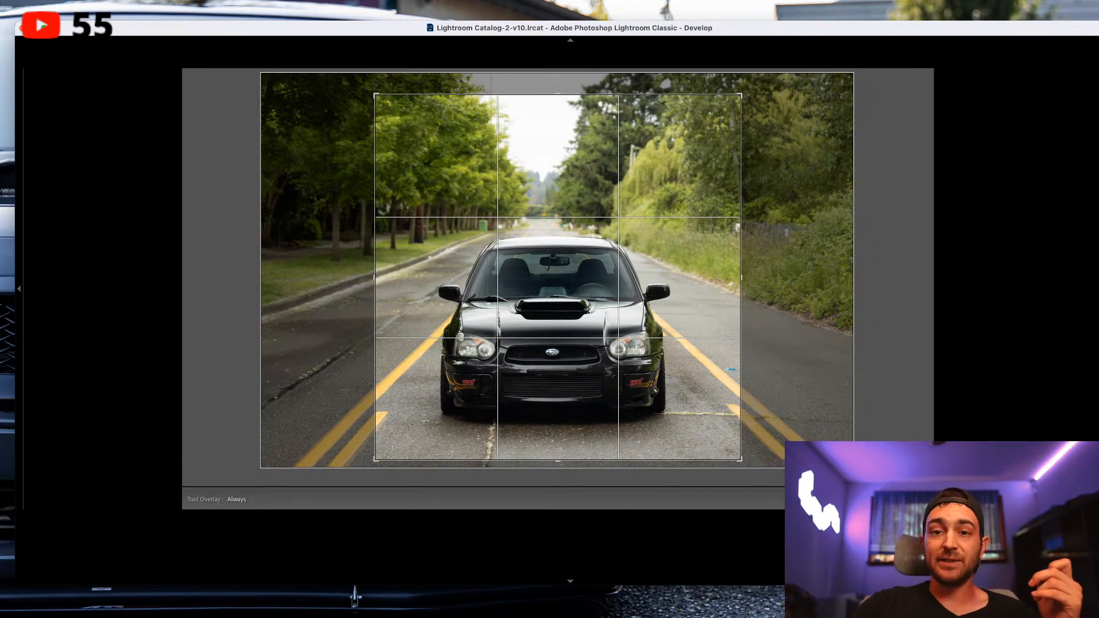
pyautogui.press('Return')
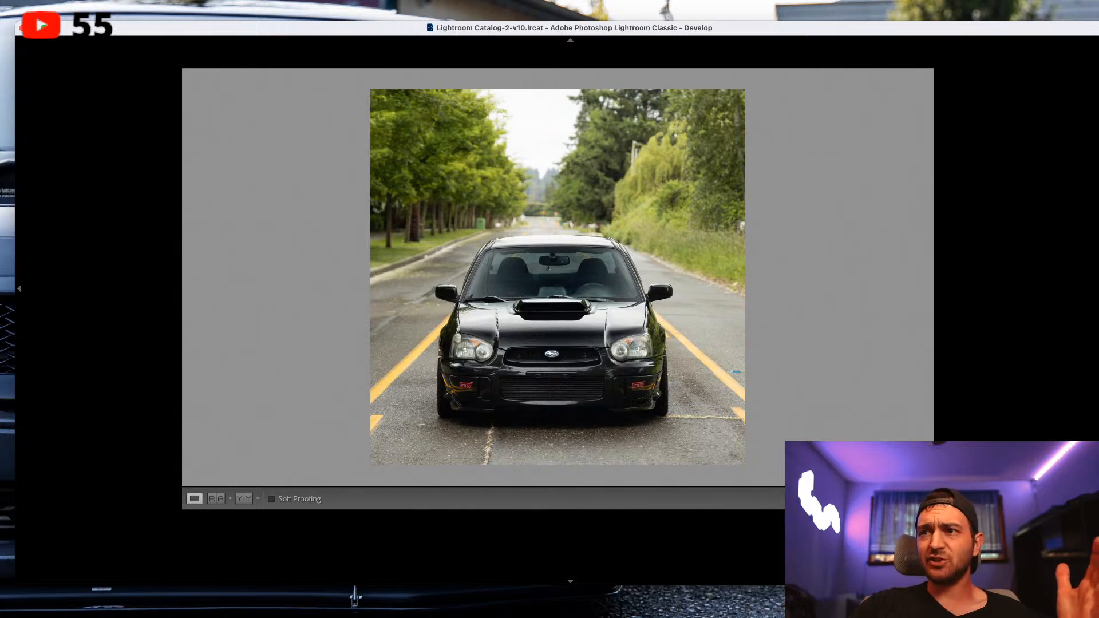